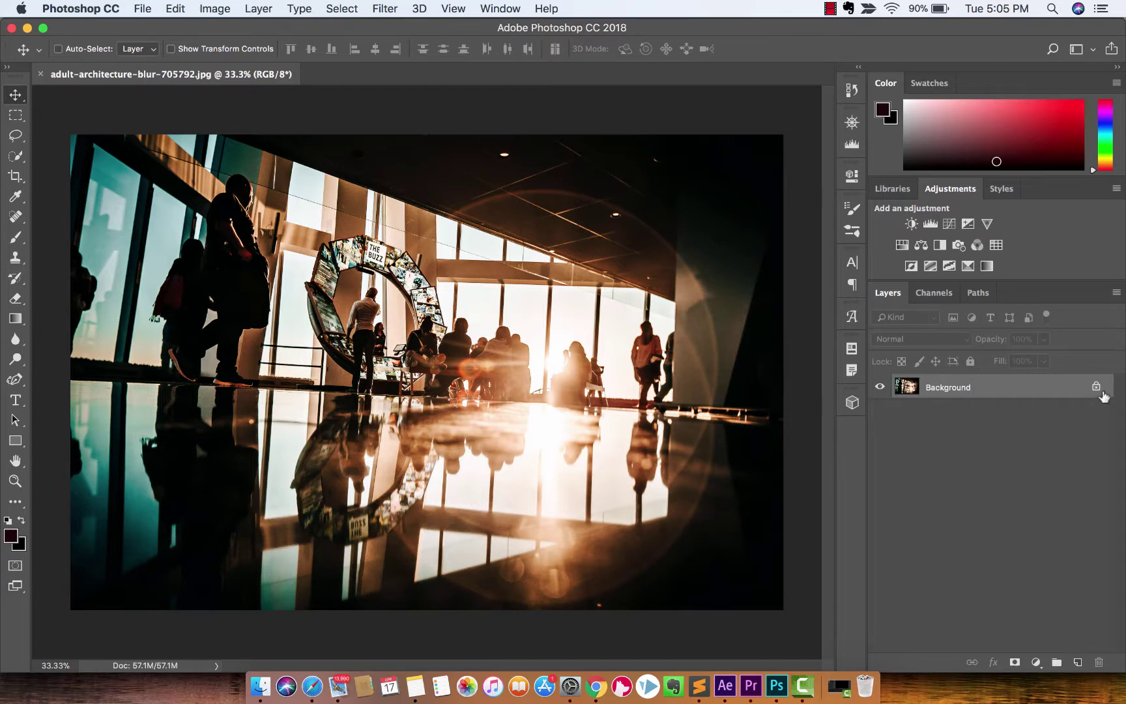
Convert the Background layer into Layer 0 and start a 16:9 crop on the photo.
{"action": "double_click", "coordinate": [1099, 389]}
{"action": "left_click", "coordinate": [698, 294]}
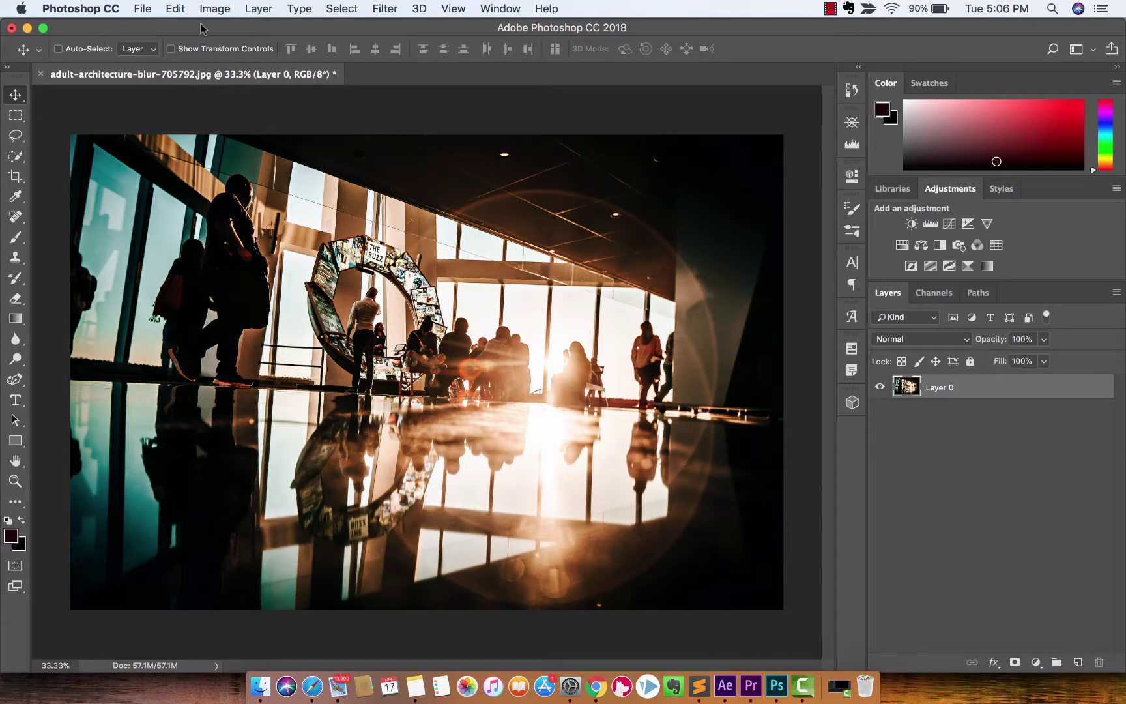
{"action": "left_click", "coordinate": [14, 177]}
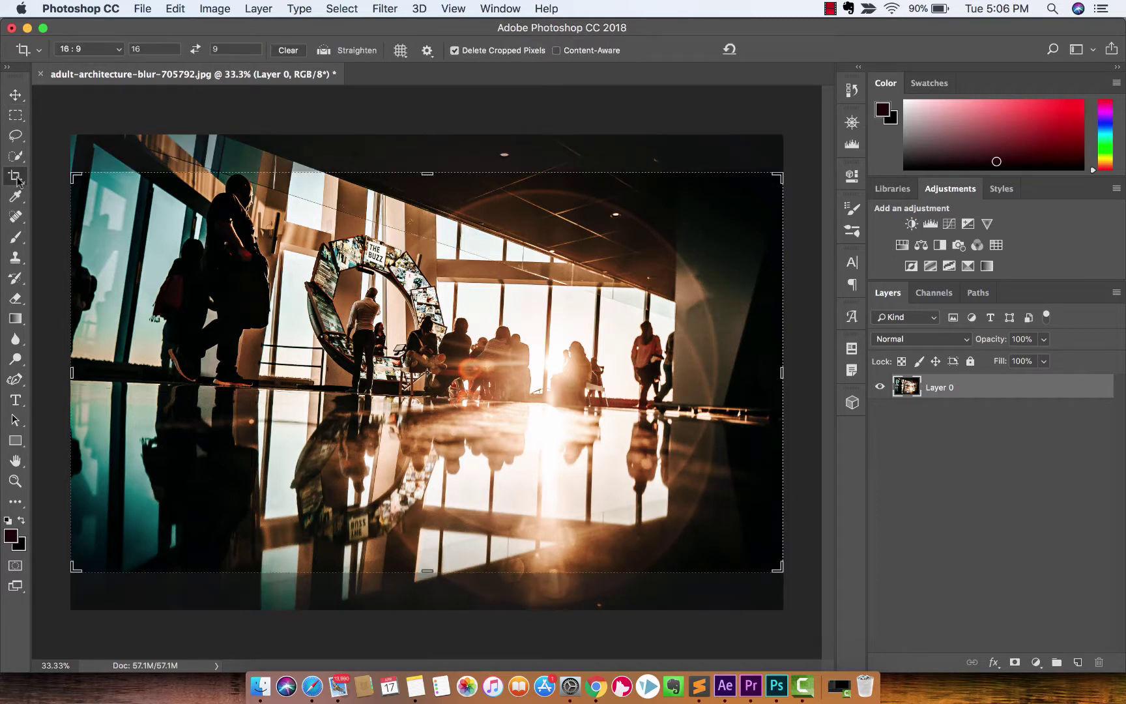
{"action": "right_click", "coordinate": [19, 180]}
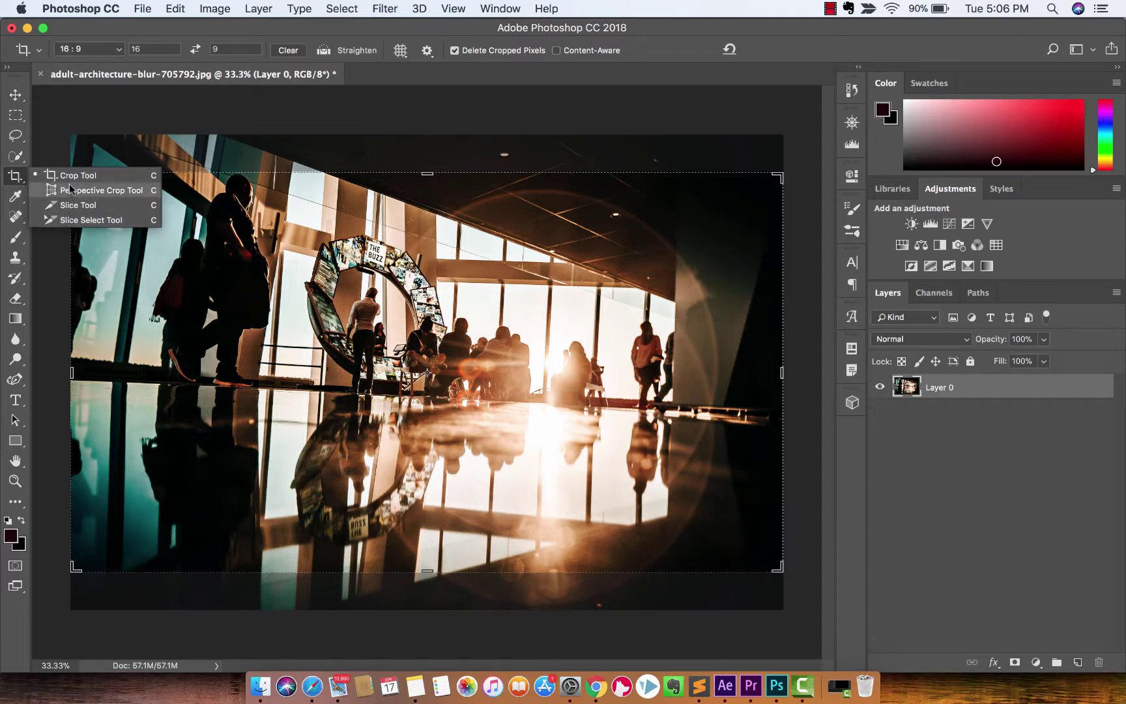
{"action": "left_click", "coordinate": [21, 183]}
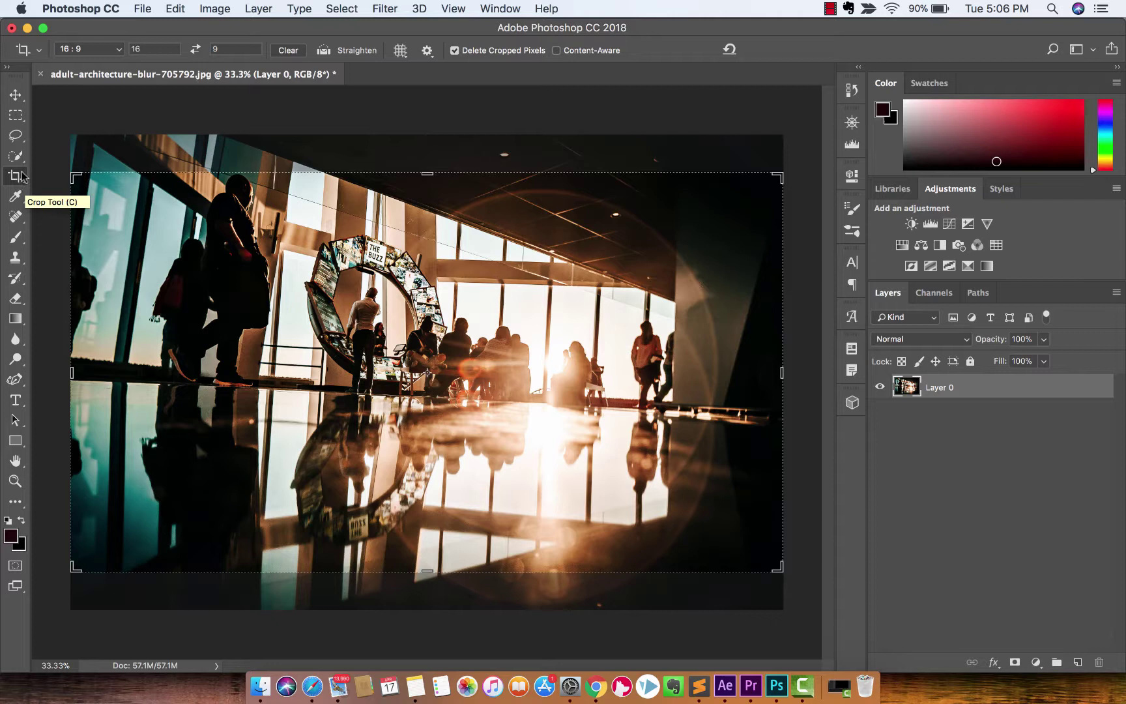
Switch the crop preset to Original Ratio and test dragging the frame's corner and left edge.
{"action": "left_click", "coordinate": [118, 52]}
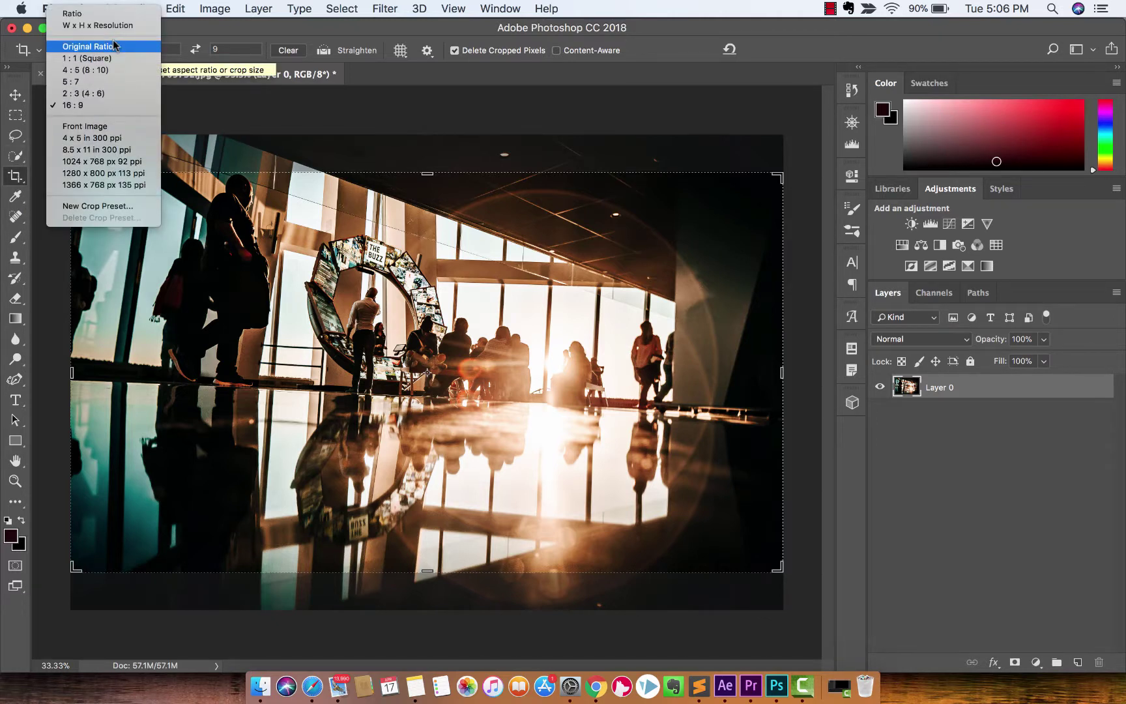
{"action": "left_click", "coordinate": [112, 49]}
{"action": "left_click", "coordinate": [115, 54]}
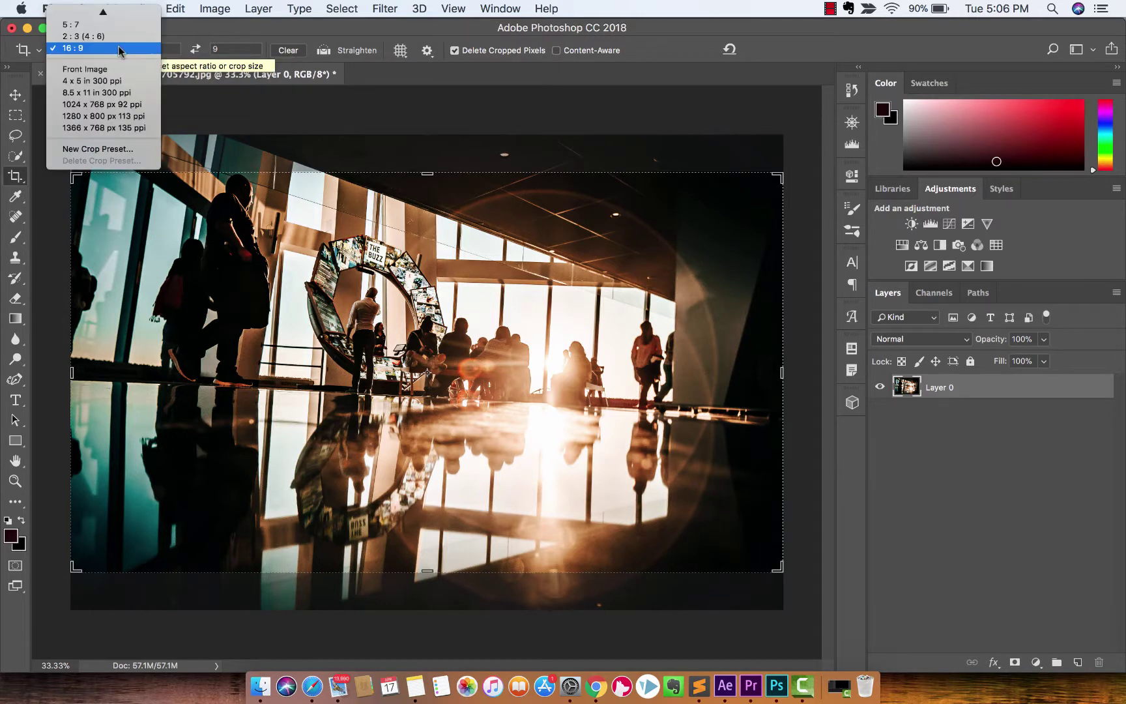
{"action": "scroll", "coordinate": [115, 64], "scroll_direction": "up", "scroll_amount": 3}
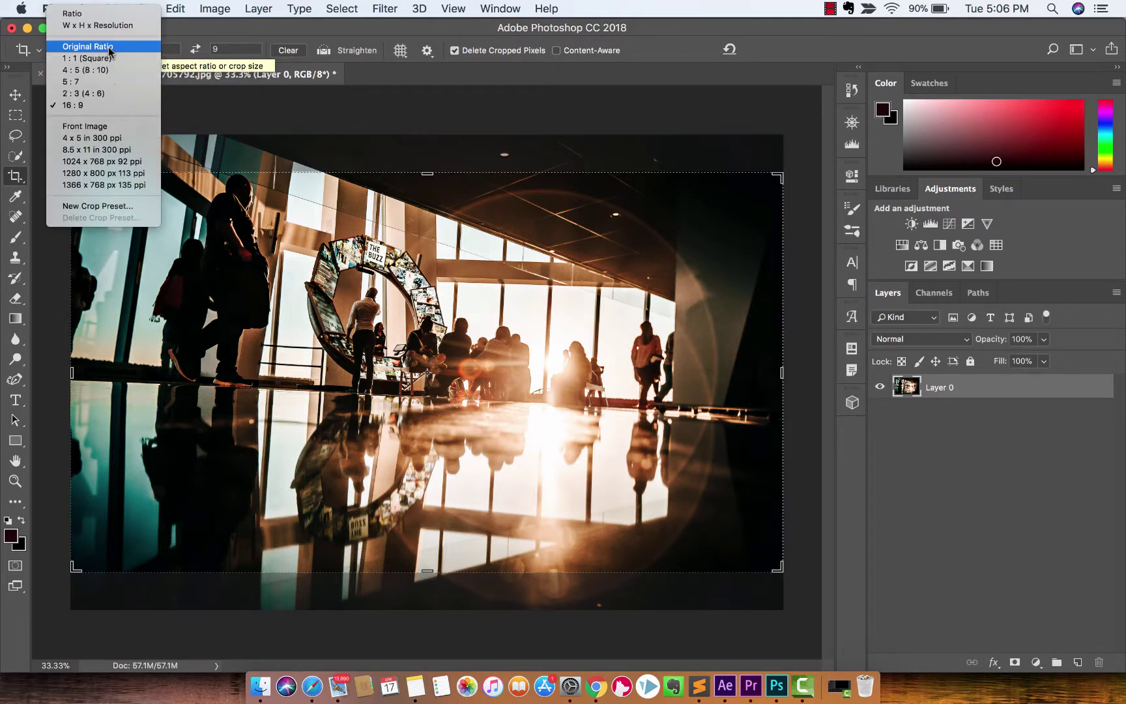
{"action": "left_click", "coordinate": [109, 48]}
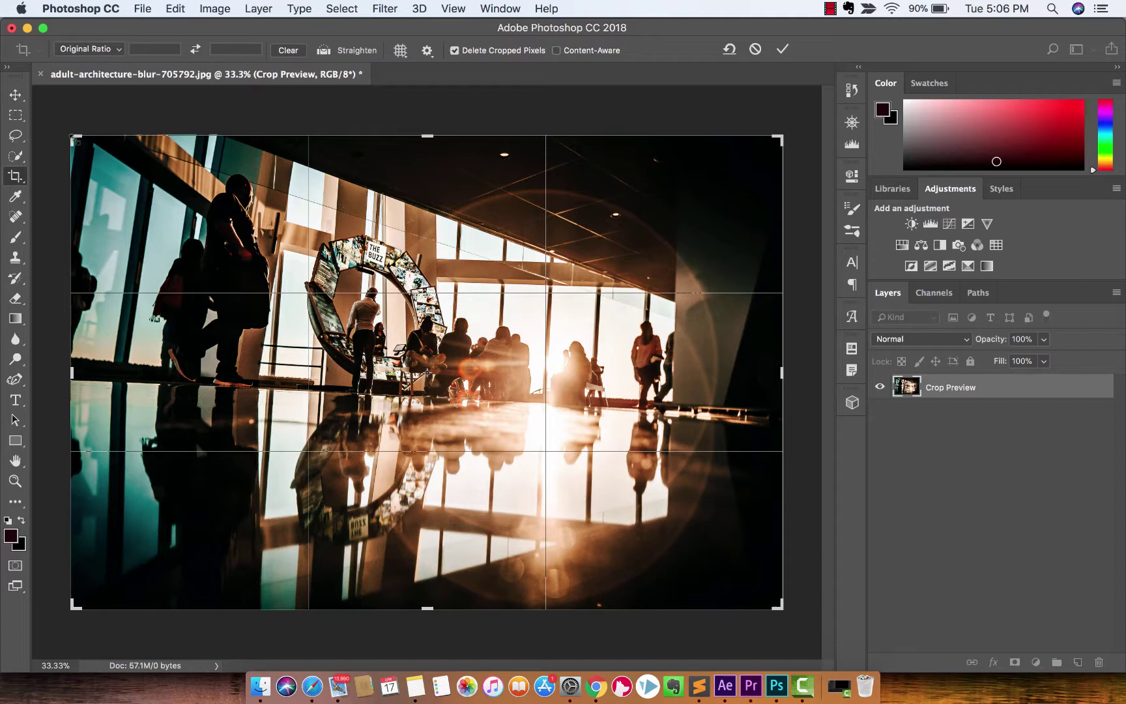
{"action": "mouse_move", "coordinate": [74, 139]}
{"action": "left_mouse_down"}
{"action": "mouse_move", "coordinate": [217, 234]}
{"action": "mouse_move", "coordinate": [77, 140]}
{"action": "mouse_move", "coordinate": [172, 134]}
{"action": "mouse_move", "coordinate": [73, 137]}
{"action": "left_mouse_up"}
{"action": "mouse_move", "coordinate": [73, 372]}
{"action": "left_mouse_down"}
{"action": "mouse_move", "coordinate": [264, 372]}
{"action": "mouse_move", "coordinate": [95, 372]}
{"action": "mouse_move", "coordinate": [72, 361]}
{"action": "left_mouse_up"}
Choose the W x H x Resolution crop preset and enter 1920 px by 1080 px.
{"action": "left_click", "coordinate": [119, 50]}
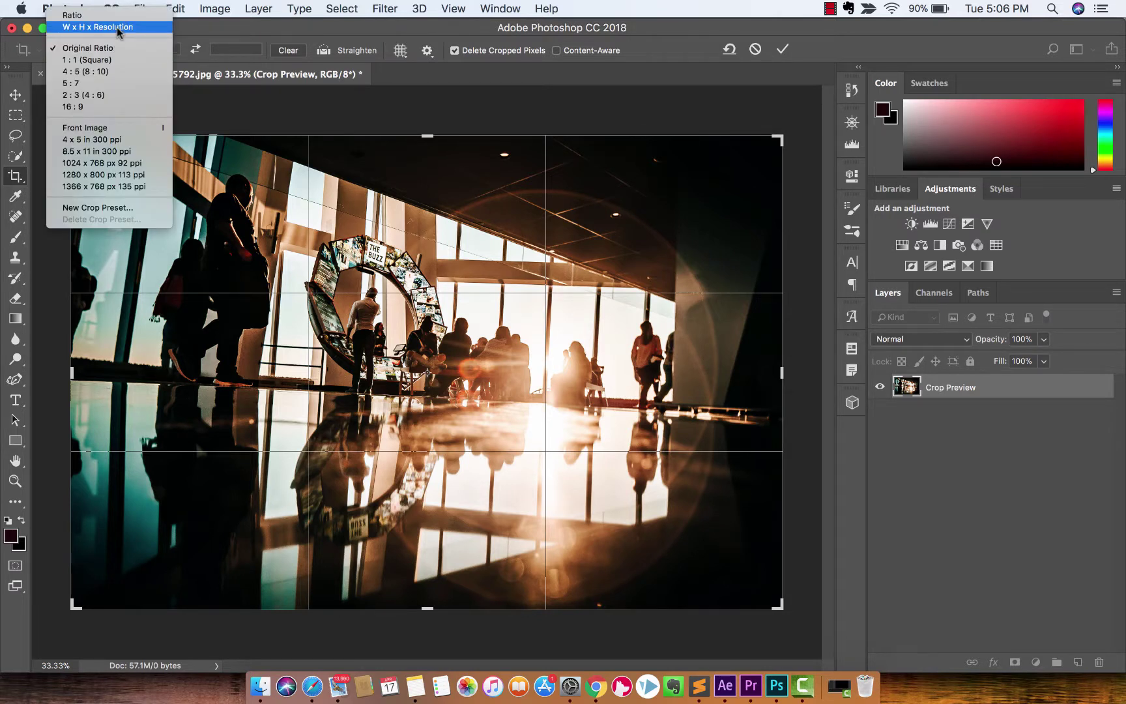
{"action": "left_click", "coordinate": [117, 26]}
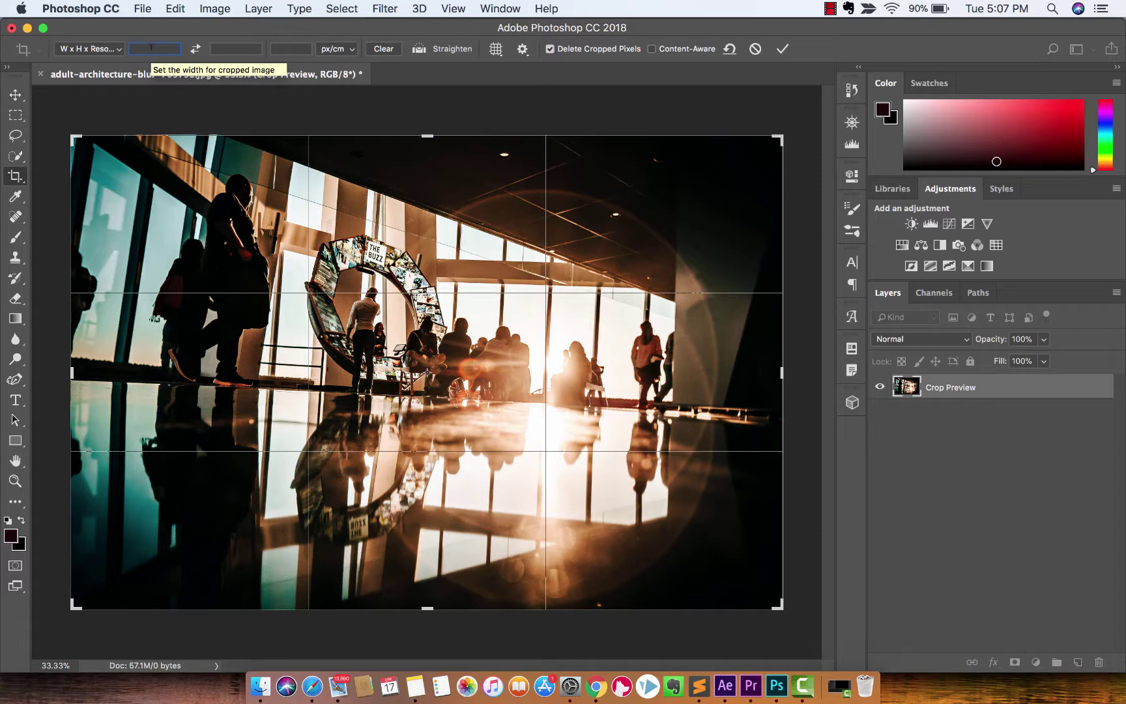
{"action": "type", "text": "19"}
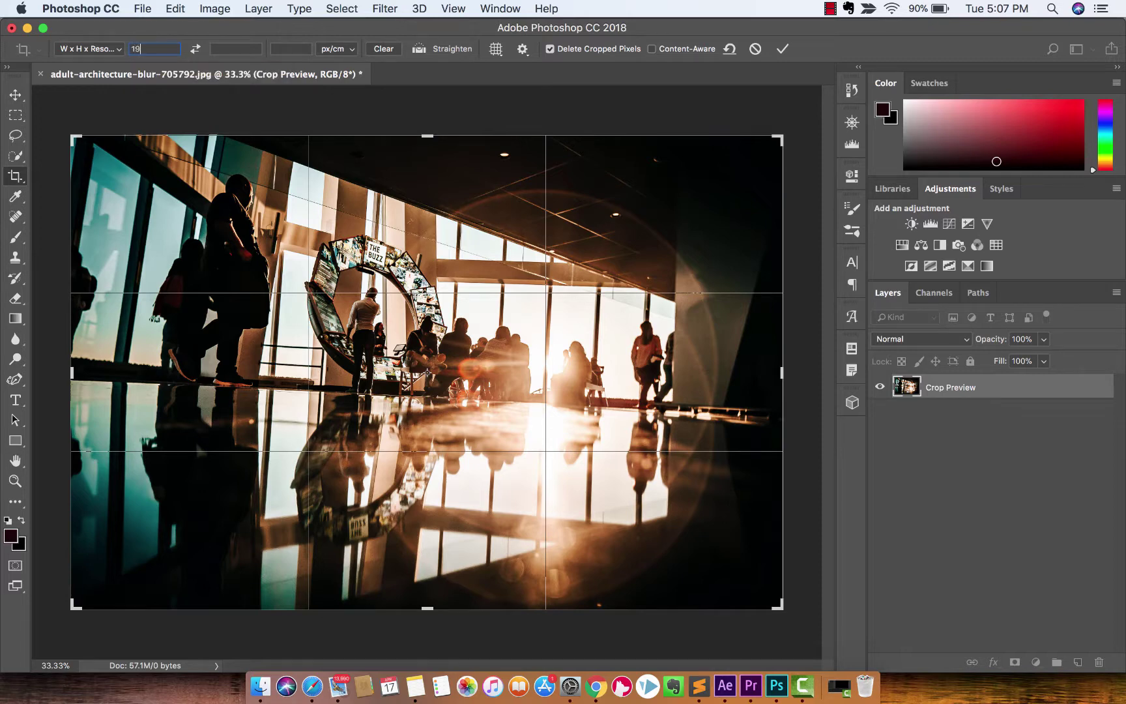
{"action": "type", "text": "20"}
{"action": "key", "text": "Tab"}
{"action": "type", "text": "10"}
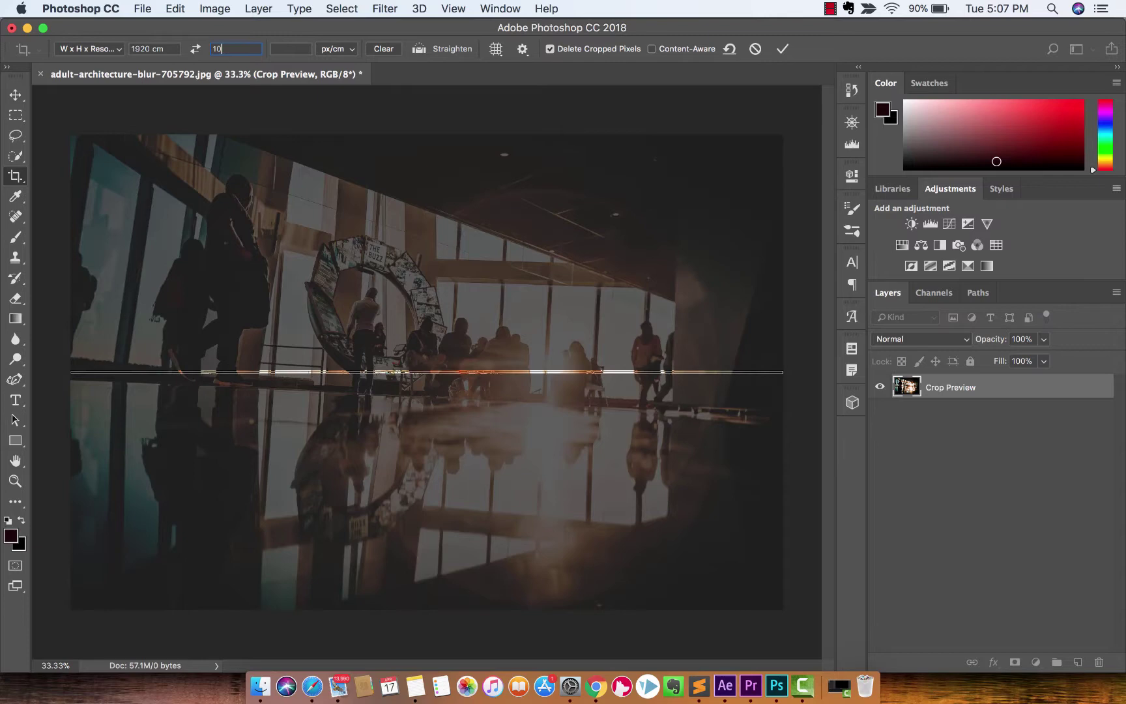
{"action": "type", "text": "80"}
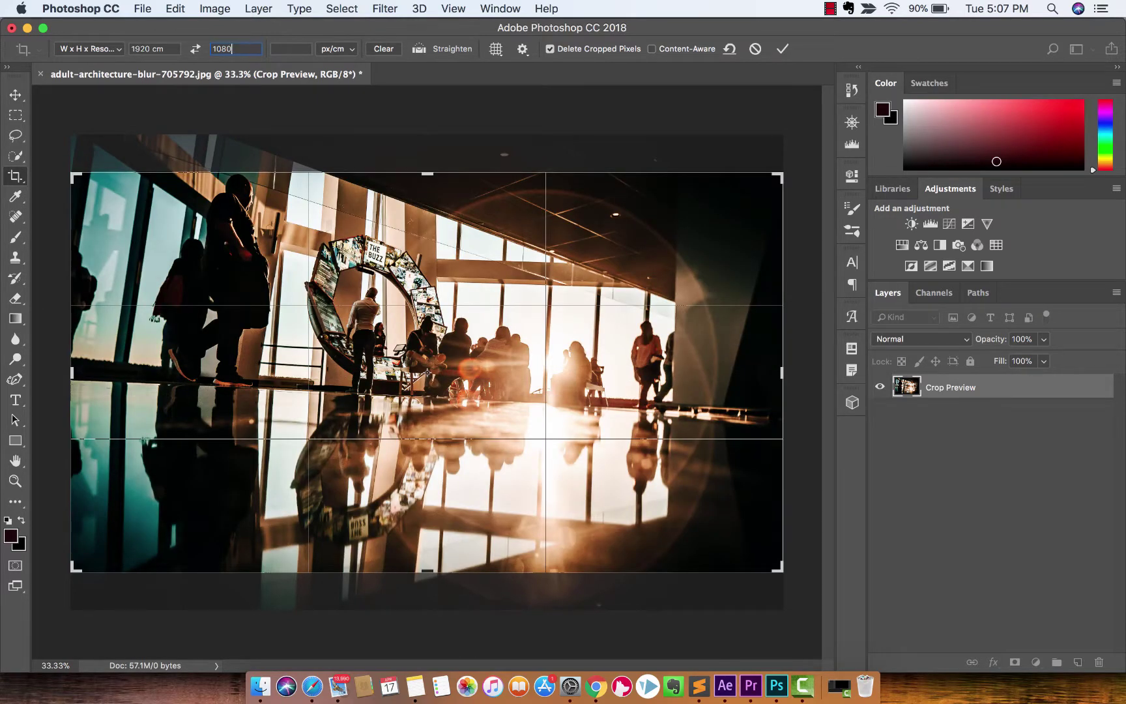
Re-enter the crop size as 1920 px width and 1080 px height and confirm it.
{"action": "left_click", "coordinate": [138, 51]}
{"action": "key", "text": "BackSpace"}
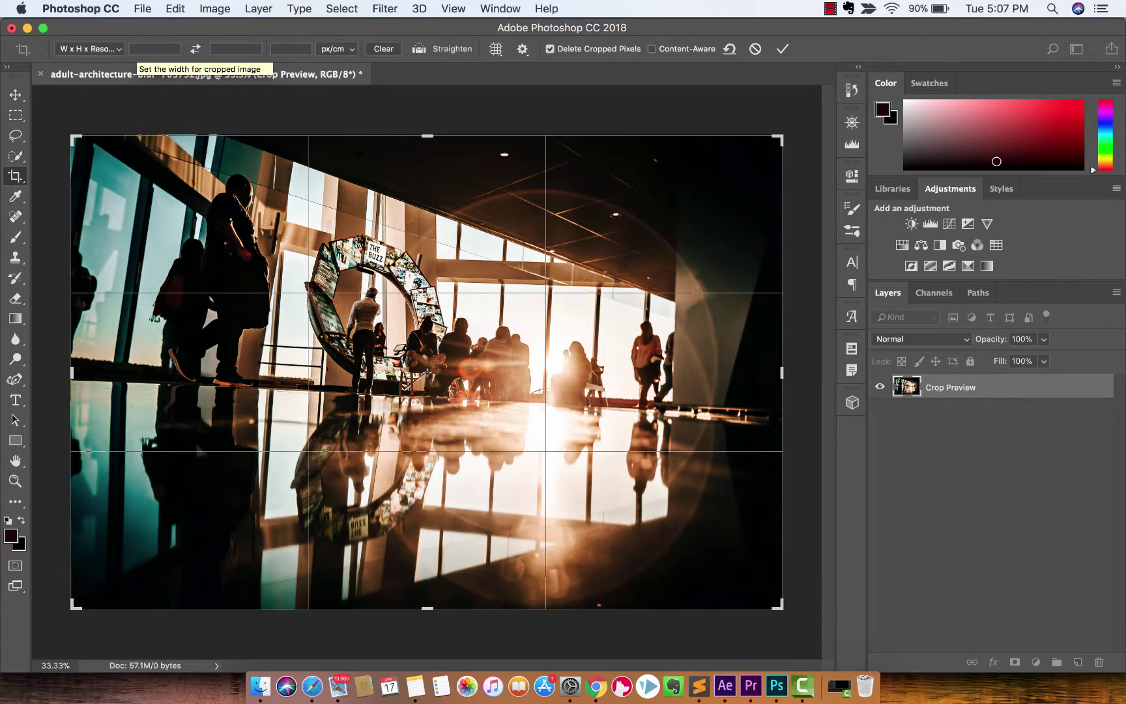
{"action": "left_click", "coordinate": [155, 50]}
{"action": "type", "text": "9"}
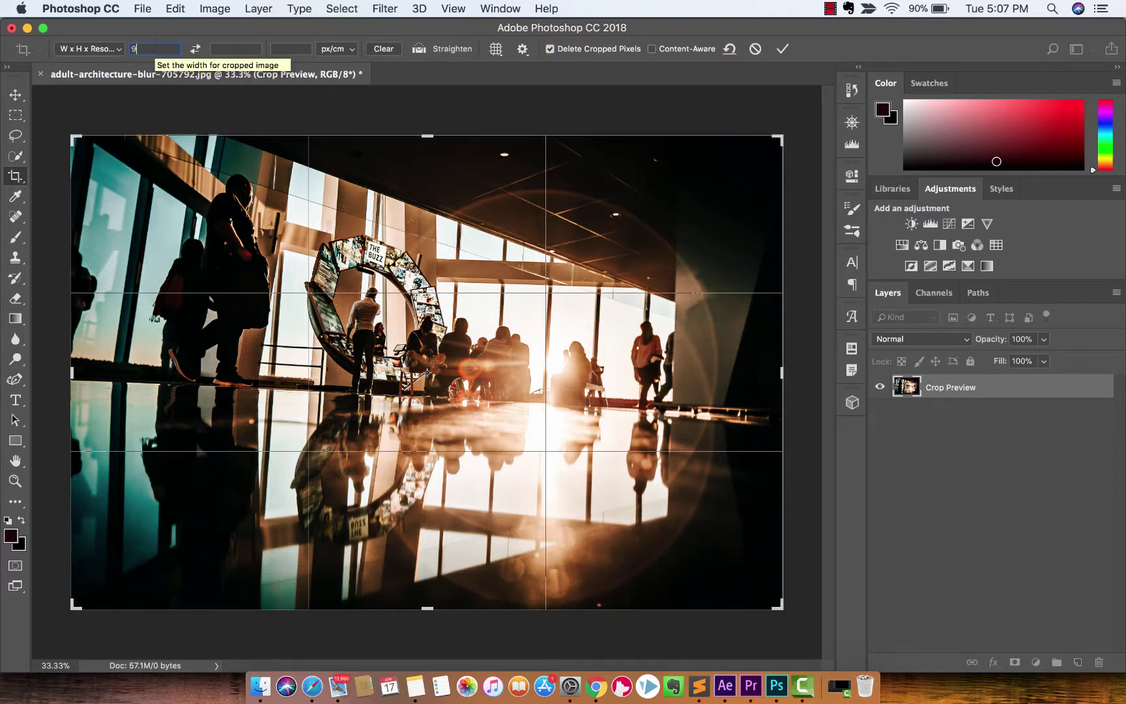
{"action": "key", "text": "BackSpace"}
{"action": "type", "text": "1920p"}
{"action": "key", "text": "Tab"}
{"action": "type", "text": "10"}
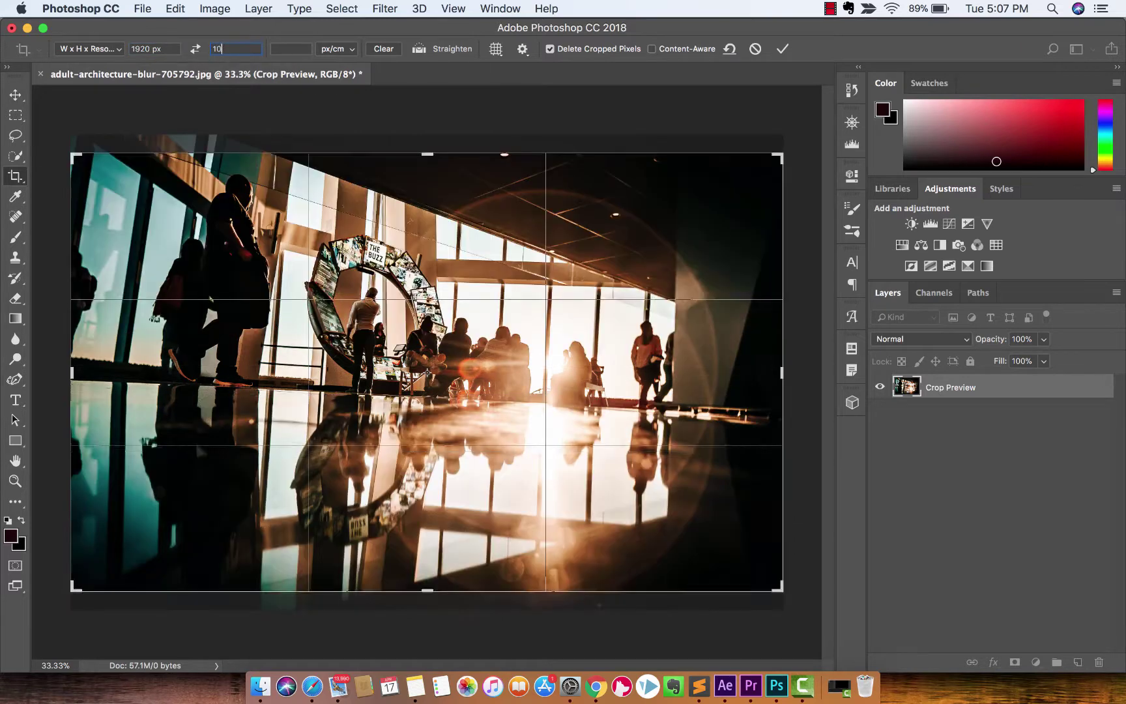
{"action": "type", "text": "80"}
{"action": "key", "text": "Return"}
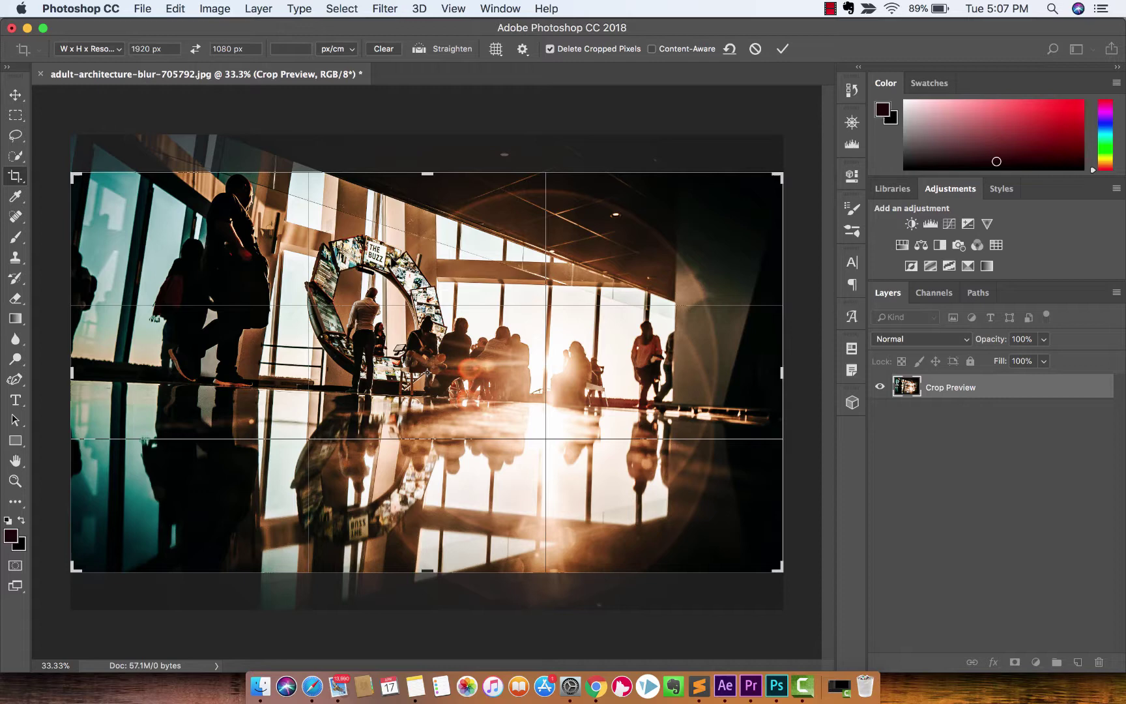
Drag the photo down inside the 1920 × 1080 crop frame so the ceiling is kept.
{"action": "left_click_drag", "start_coordinate": [391, 267], "coordinate": [392, 302]}
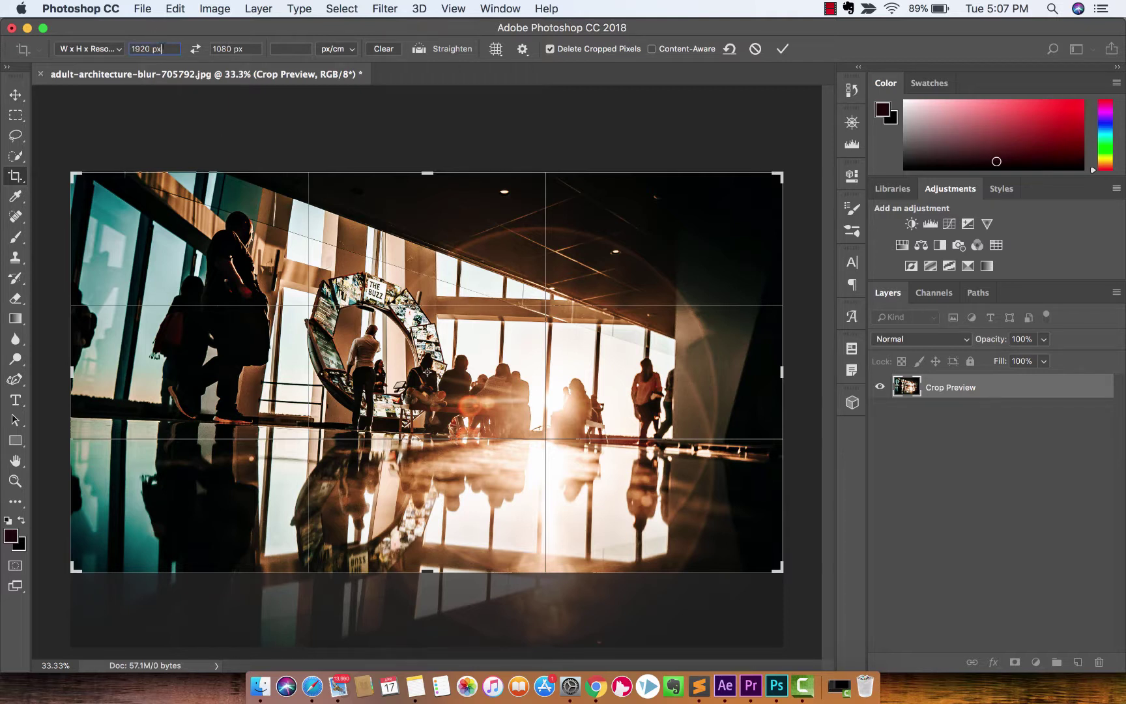
Resize the crop to 820 × 312 px and slide the photo to frame the crowd strip.
{"action": "left_click", "coordinate": [158, 48]}
{"action": "type", "text": "820"}
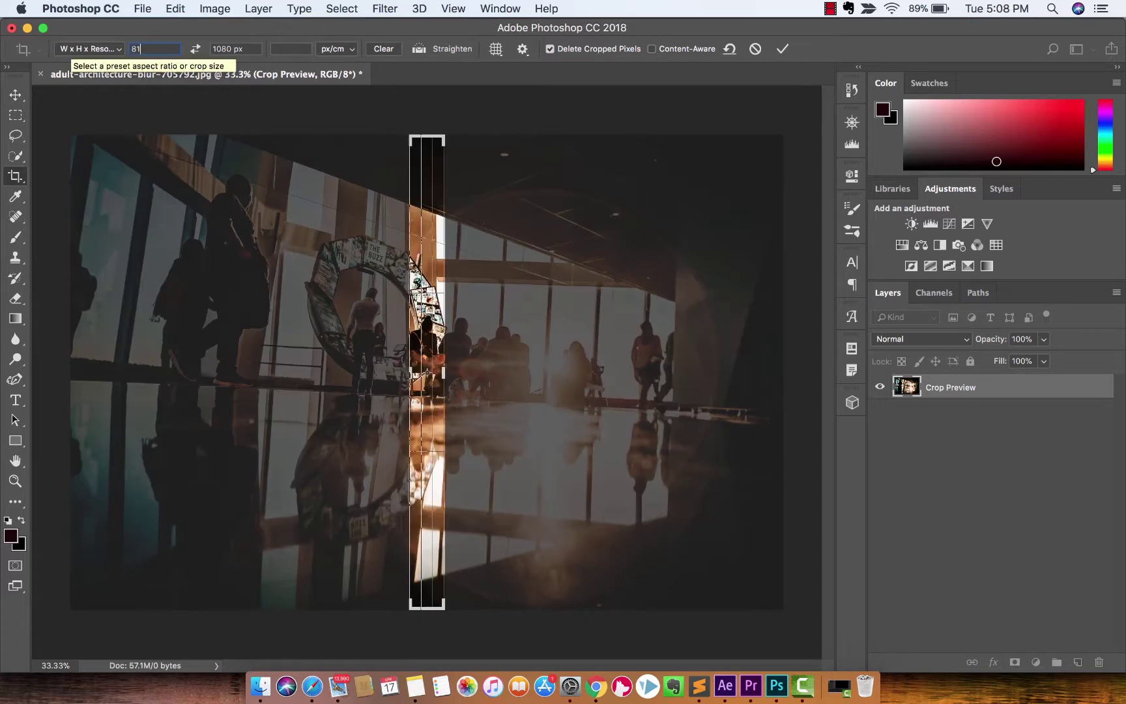
{"action": "key", "text": "Tab"}
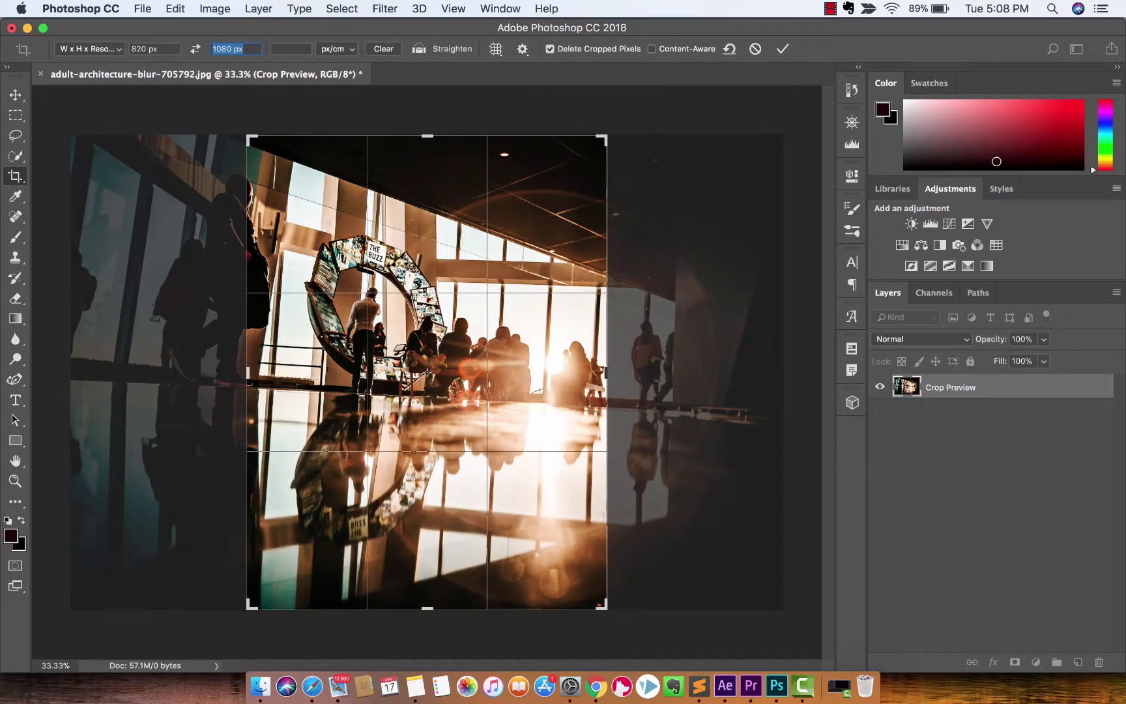
{"action": "type", "text": "3"}
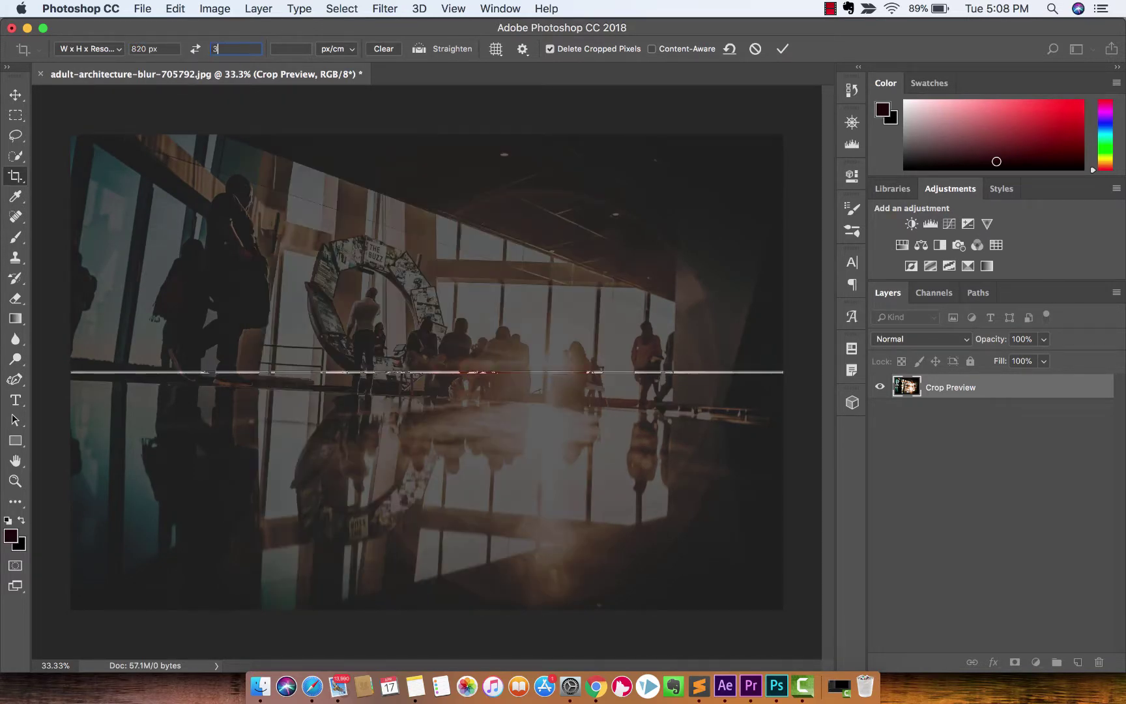
{"action": "type", "text": "12"}
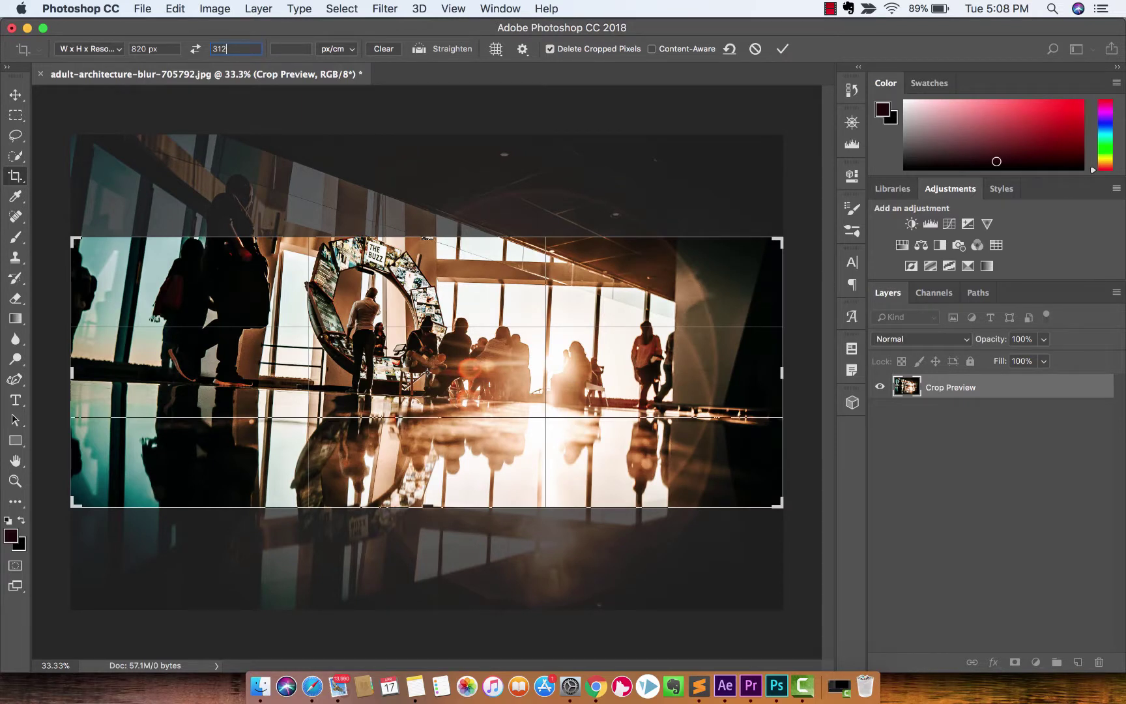
{"action": "type", "text": "px"}
{"action": "left_click_drag", "start_coordinate": [199, 255], "coordinate": [205, 338]}
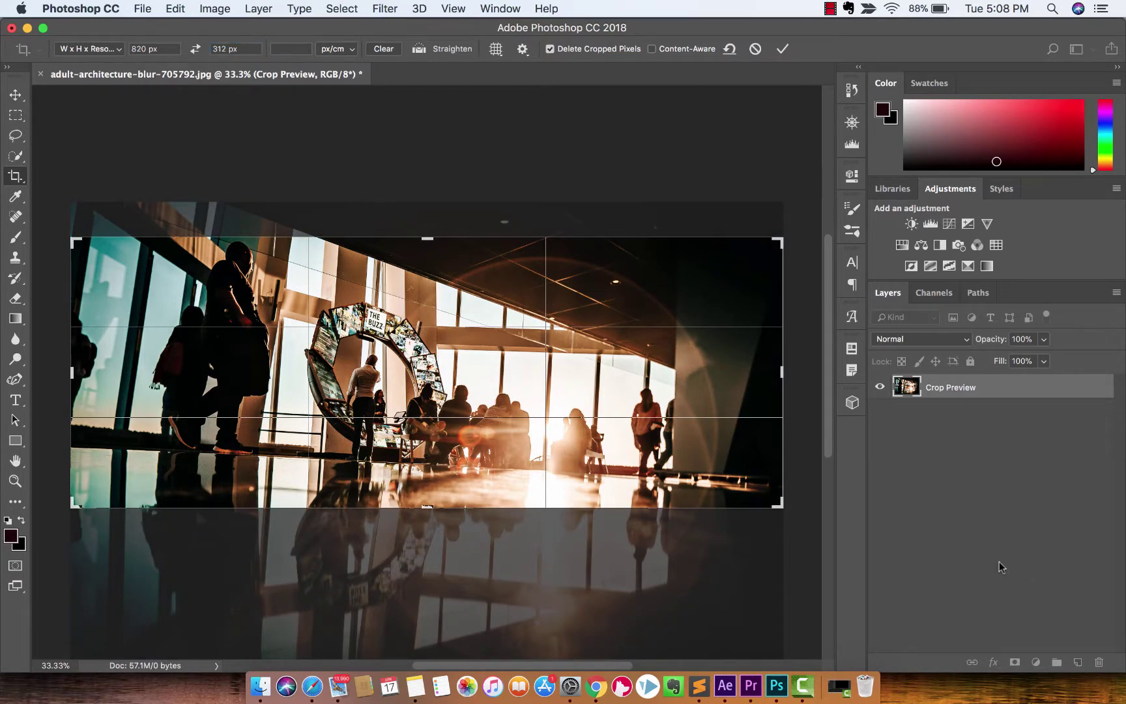
Commit the 820 × 312 px crop, switch to the Move tool, and zoom in and out to inspect it.
{"action": "key", "text": "Return"}
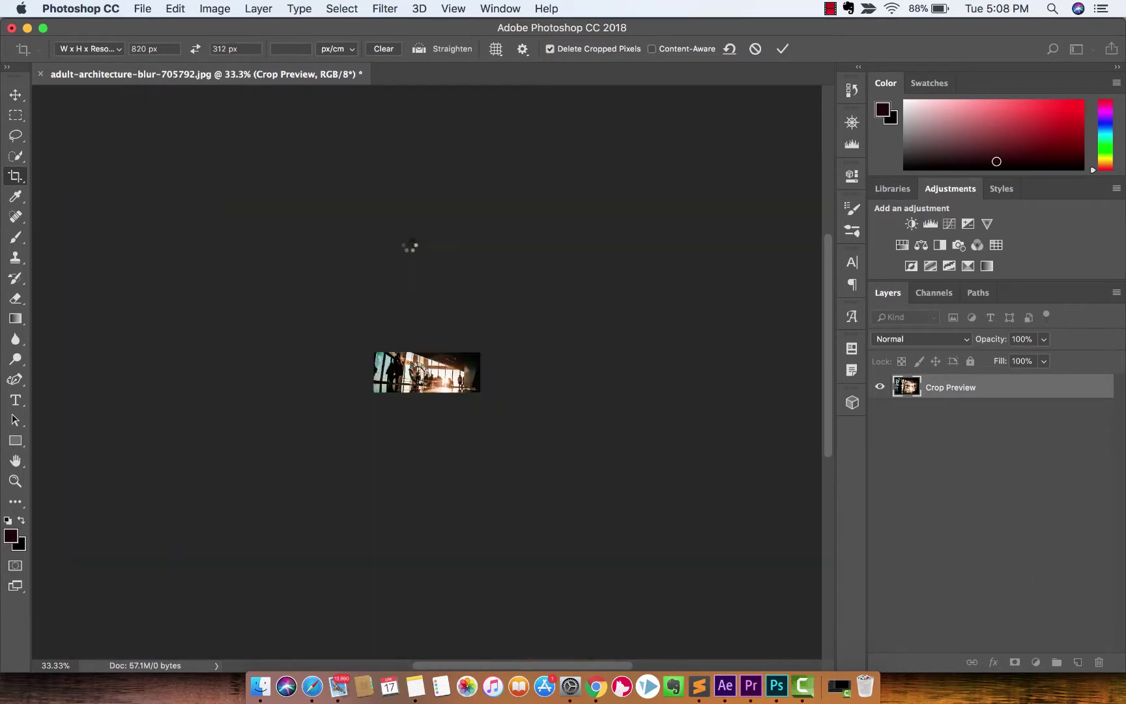
{"action": "scroll", "coordinate": [409, 245], "scroll_direction": "up", "scroll_amount": 5}
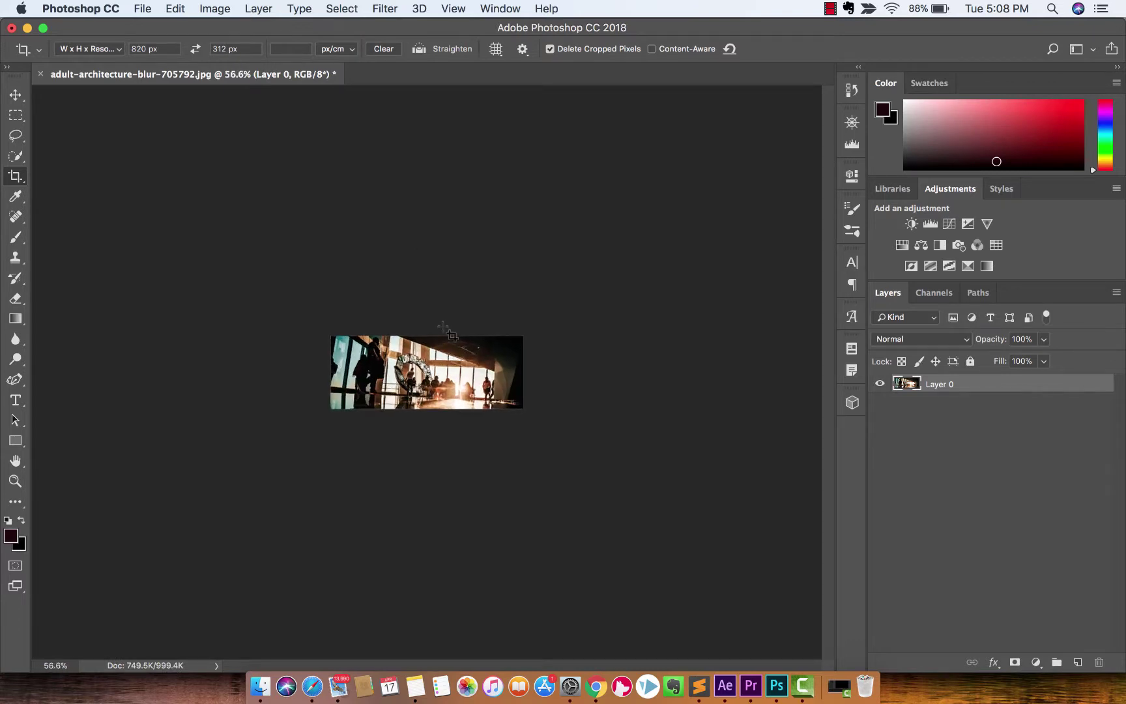
{"action": "scroll", "coordinate": [392, 302], "scroll_direction": "up", "scroll_amount": 3}
{"action": "key", "text": "v"}
{"action": "scroll", "coordinate": [463, 311], "scroll_direction": "up", "scroll_amount": 5}
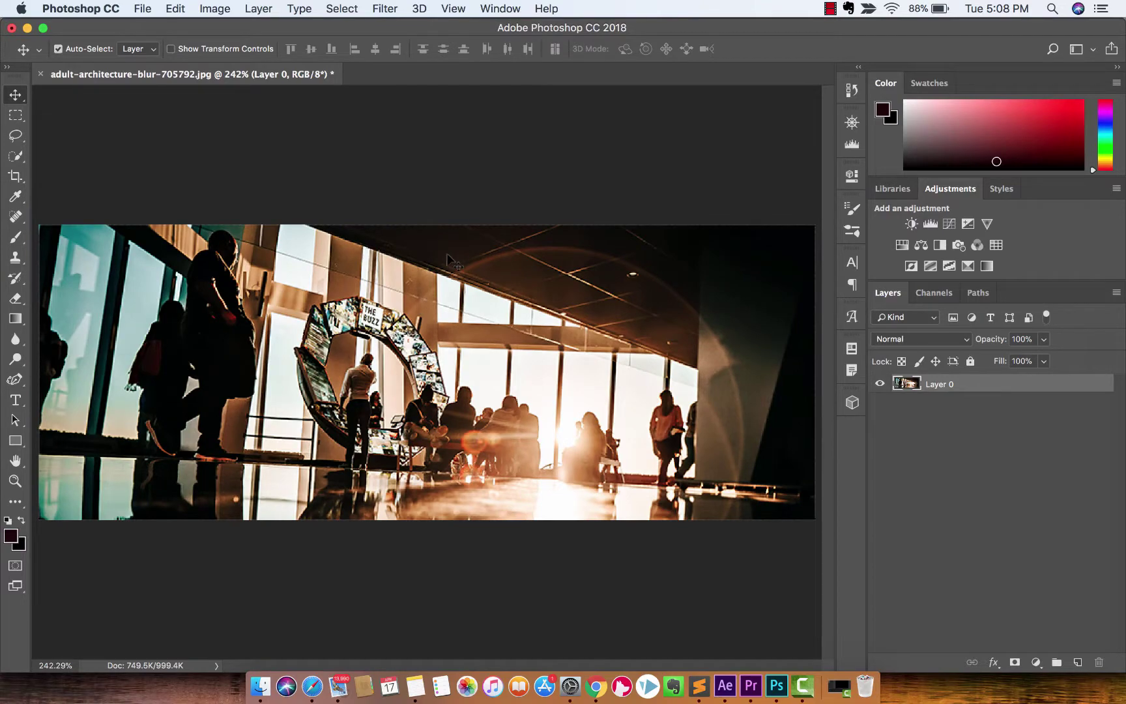
{"action": "scroll", "coordinate": [464, 294], "scroll_direction": "up", "scroll_amount": 5}
{"action": "scroll", "coordinate": [482, 228], "scroll_direction": "down", "scroll_amount": 8}
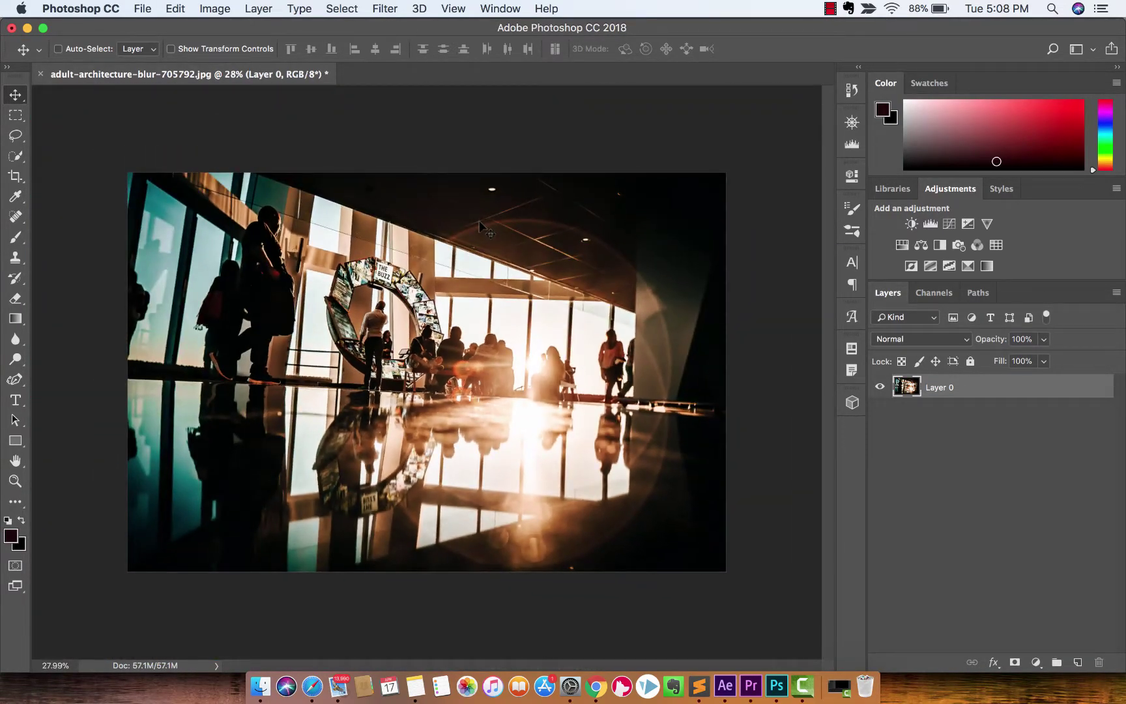
{"action": "scroll", "coordinate": [480, 223], "scroll_direction": "down", "scroll_amount": 1}
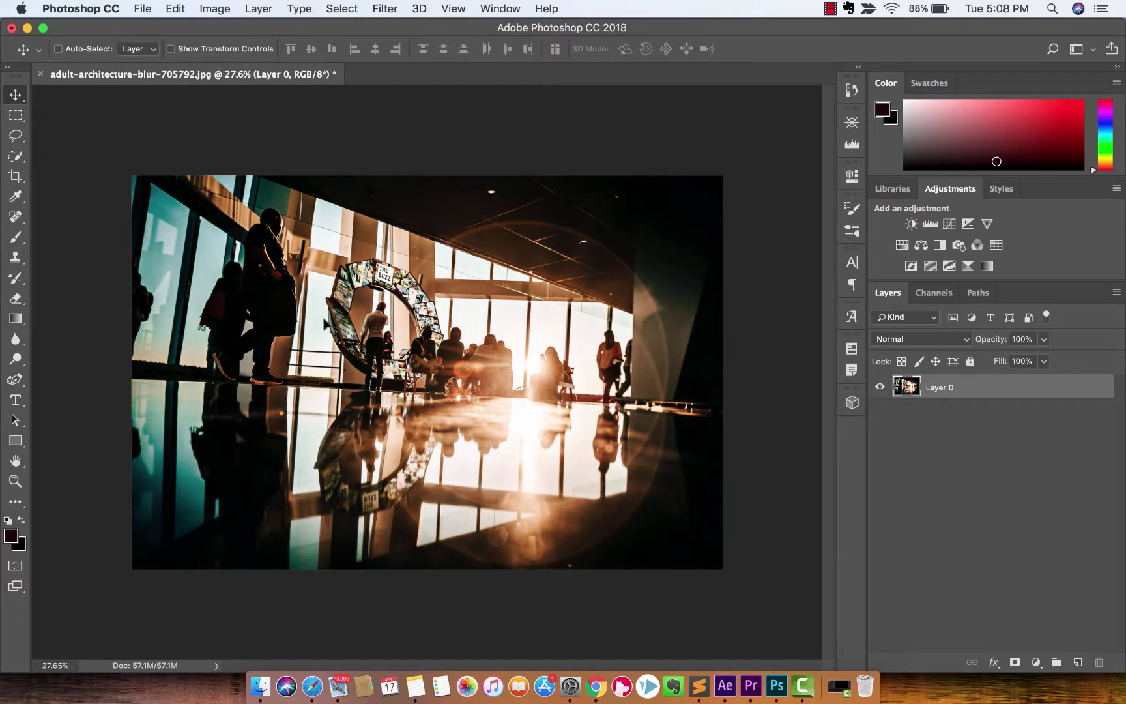
Apply a 5:7 portrait crop positioned toward the left side of the scene.
{"action": "left_click", "coordinate": [16, 179]}
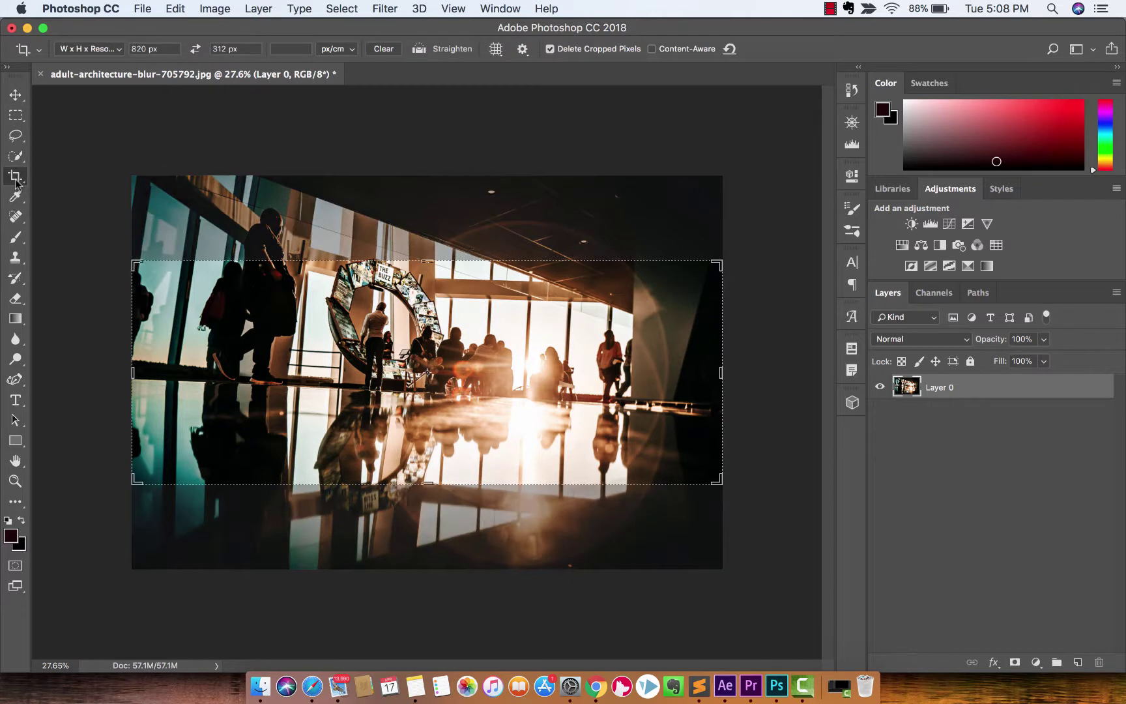
{"action": "left_click", "coordinate": [117, 52]}
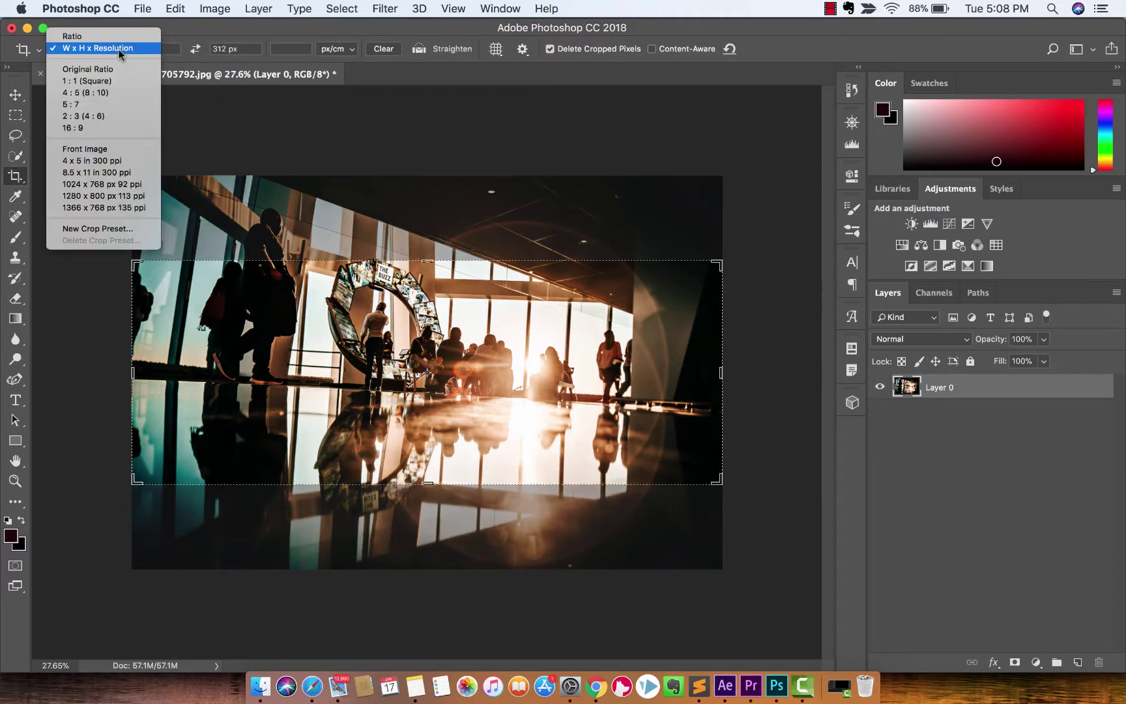
{"action": "left_click", "coordinate": [108, 105]}
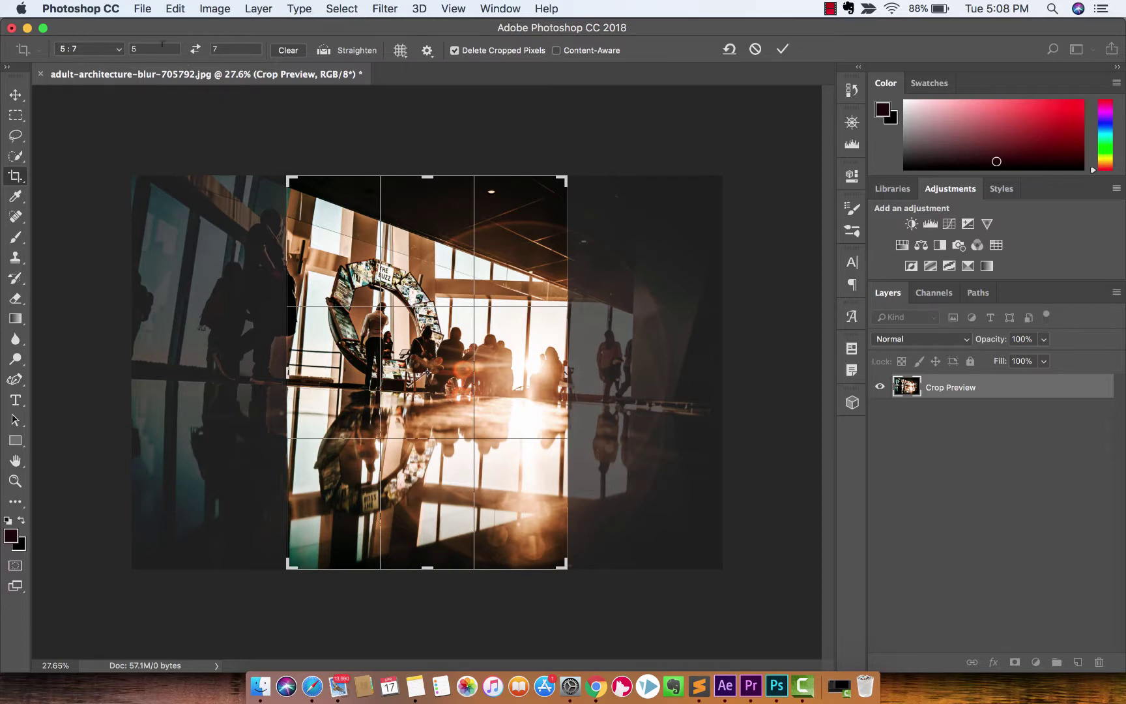
{"action": "left_click_drag", "start_coordinate": [343, 224], "coordinate": [450, 224]}
{"action": "key", "text": "Return"}
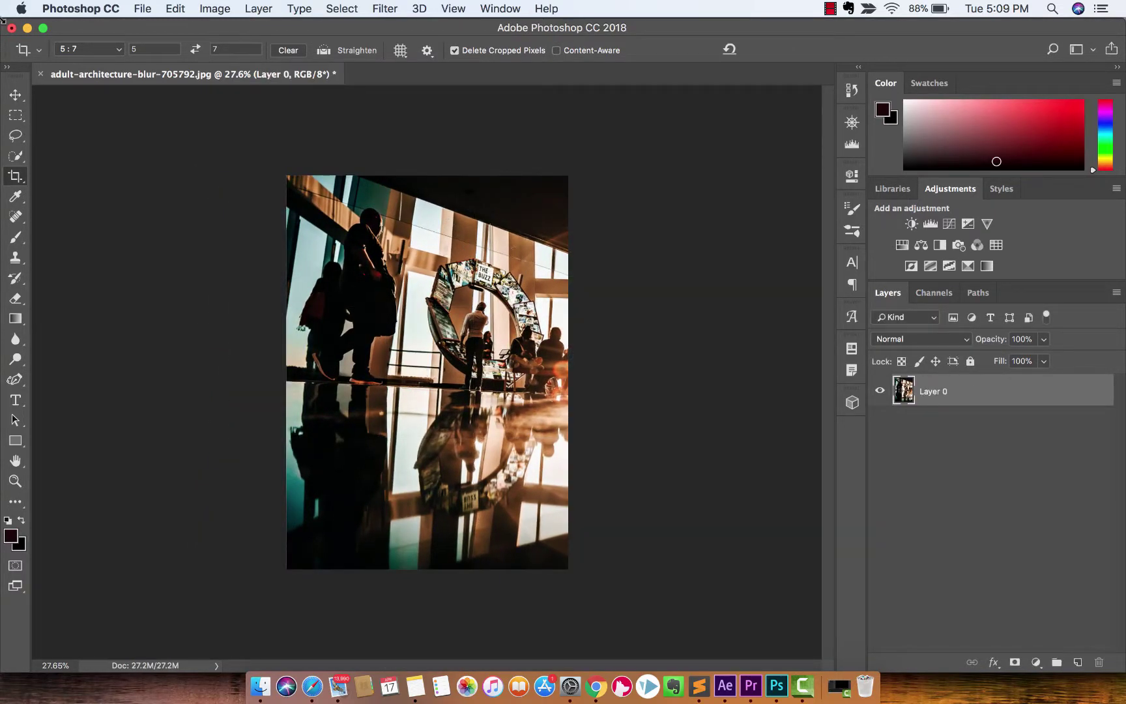
{"action": "left_click", "coordinate": [16, 95]}
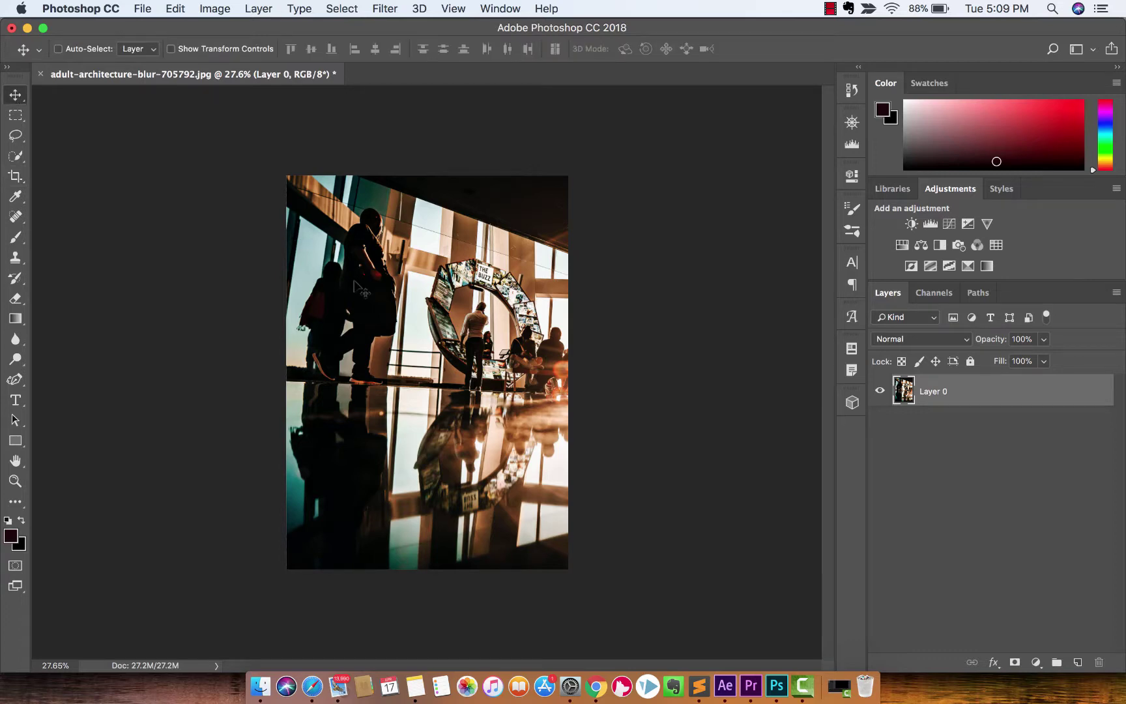
Undo the crop and set up a 2:3 (4:6) crop with Delete Cropped Pixels turned off.
{"action": "key", "text": "super+z"}
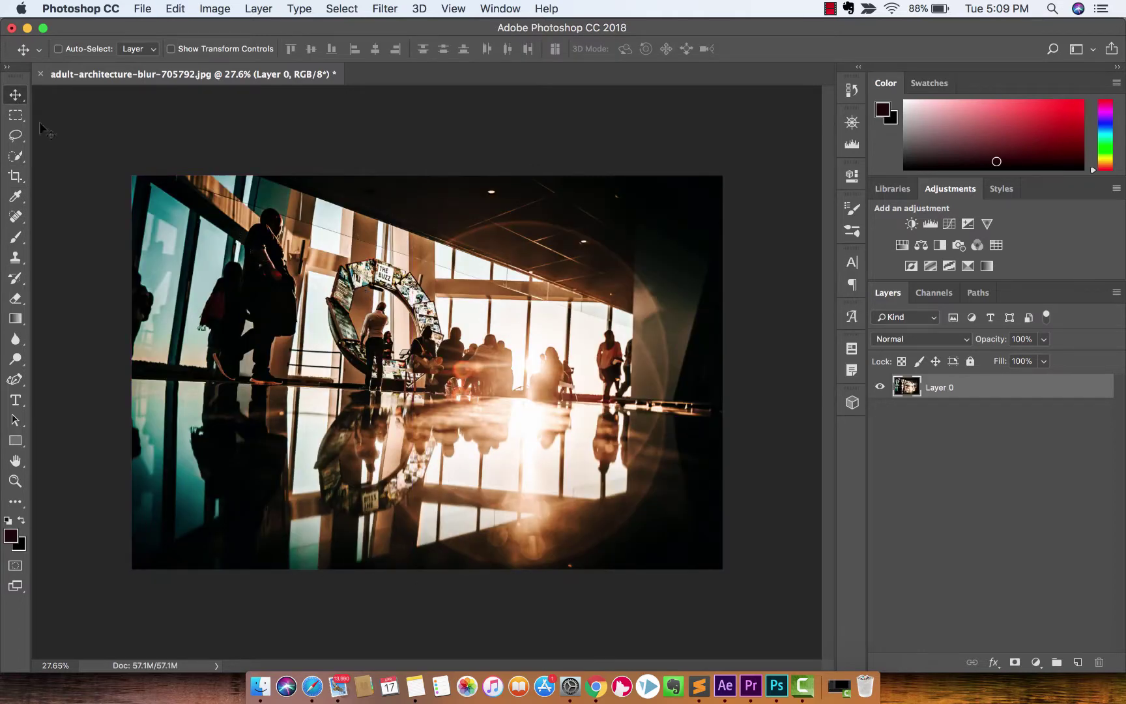
{"action": "left_click", "coordinate": [16, 176]}
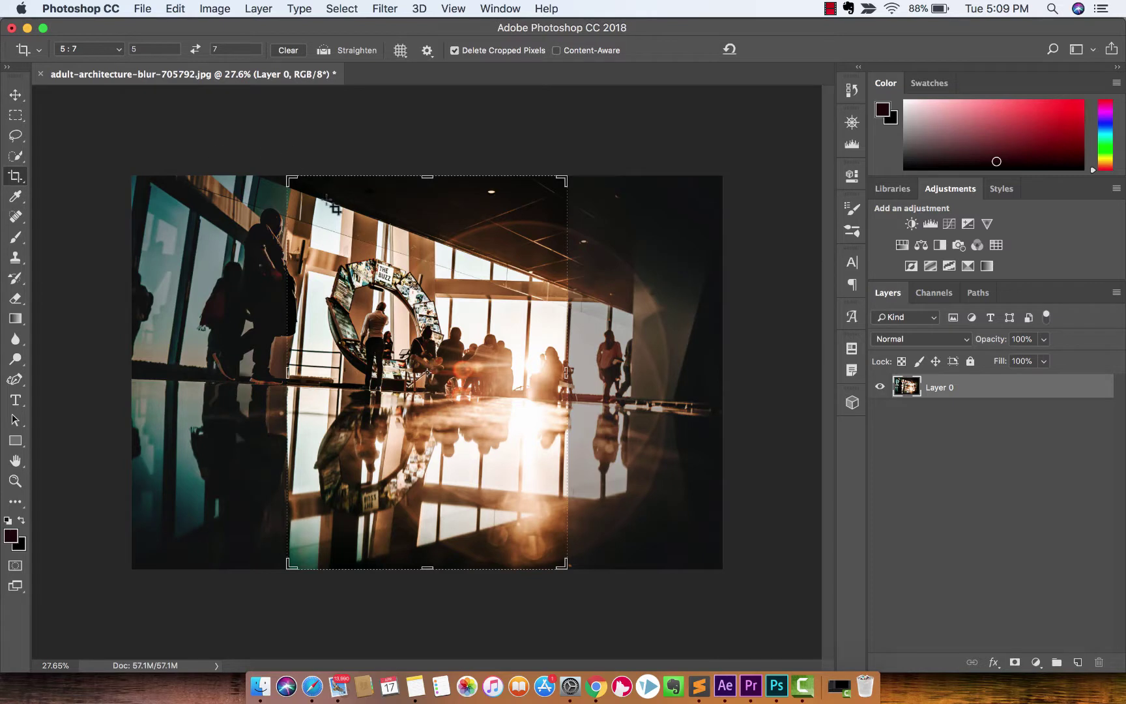
{"action": "left_click", "coordinate": [117, 51]}
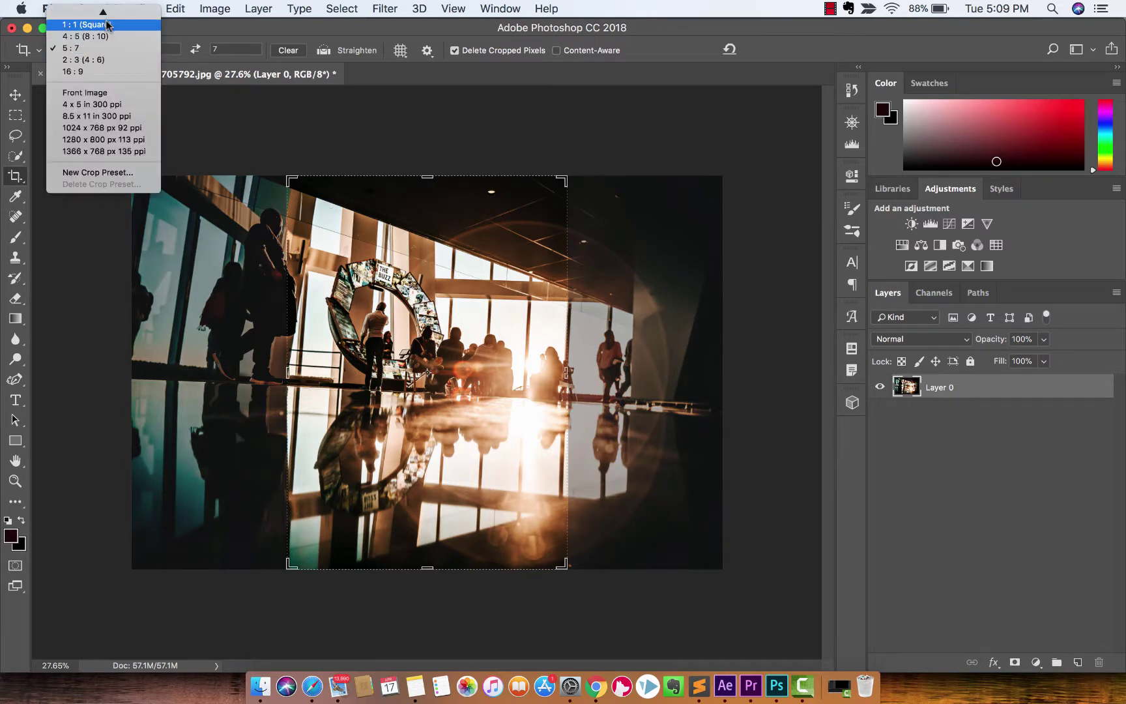
{"action": "mouse_move", "coordinate": [105, 15]}
{"action": "left_click", "coordinate": [112, 47]}
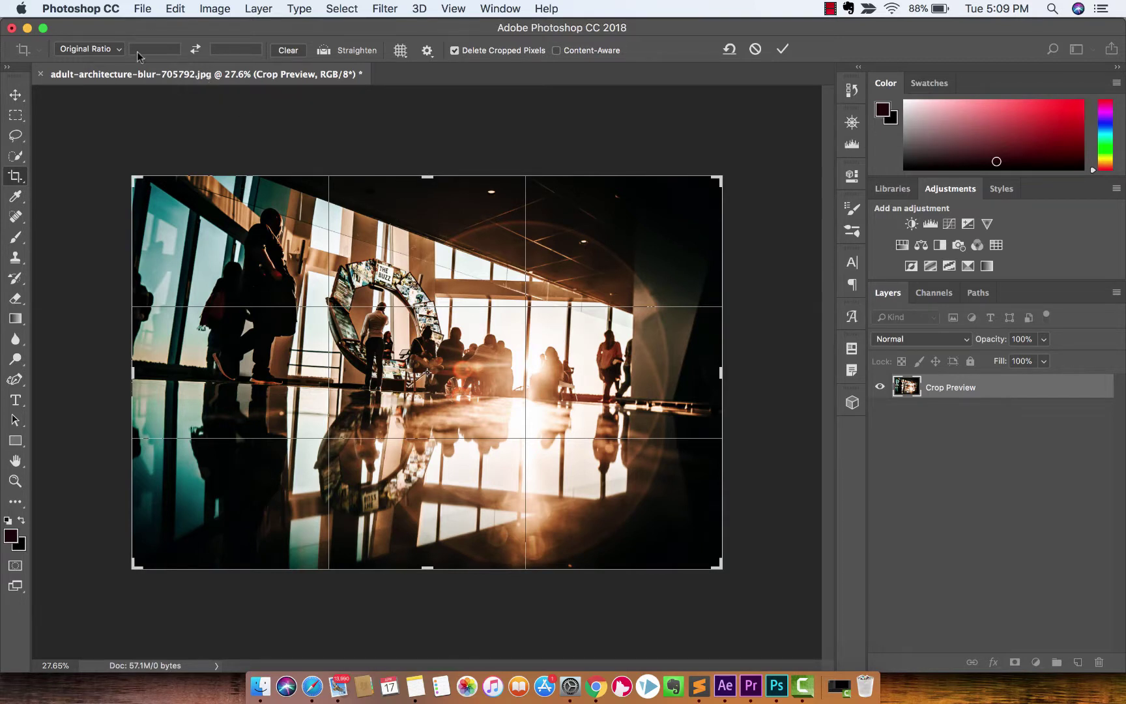
{"action": "left_click", "coordinate": [119, 50]}
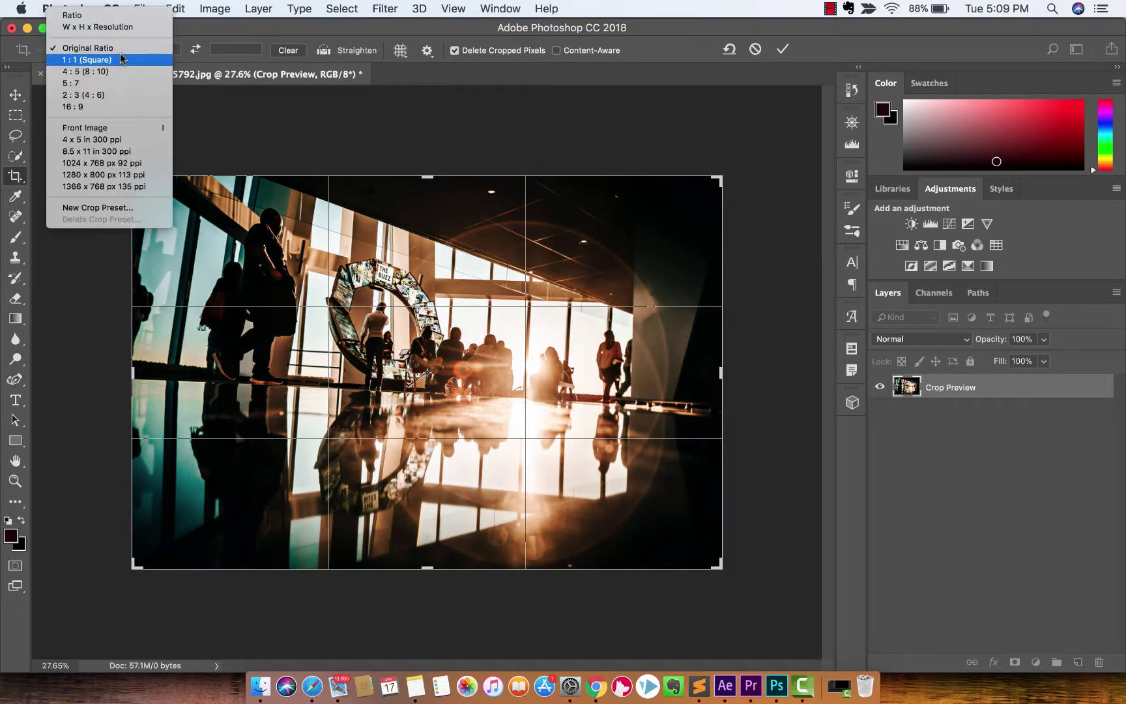
{"action": "left_click", "coordinate": [107, 94]}
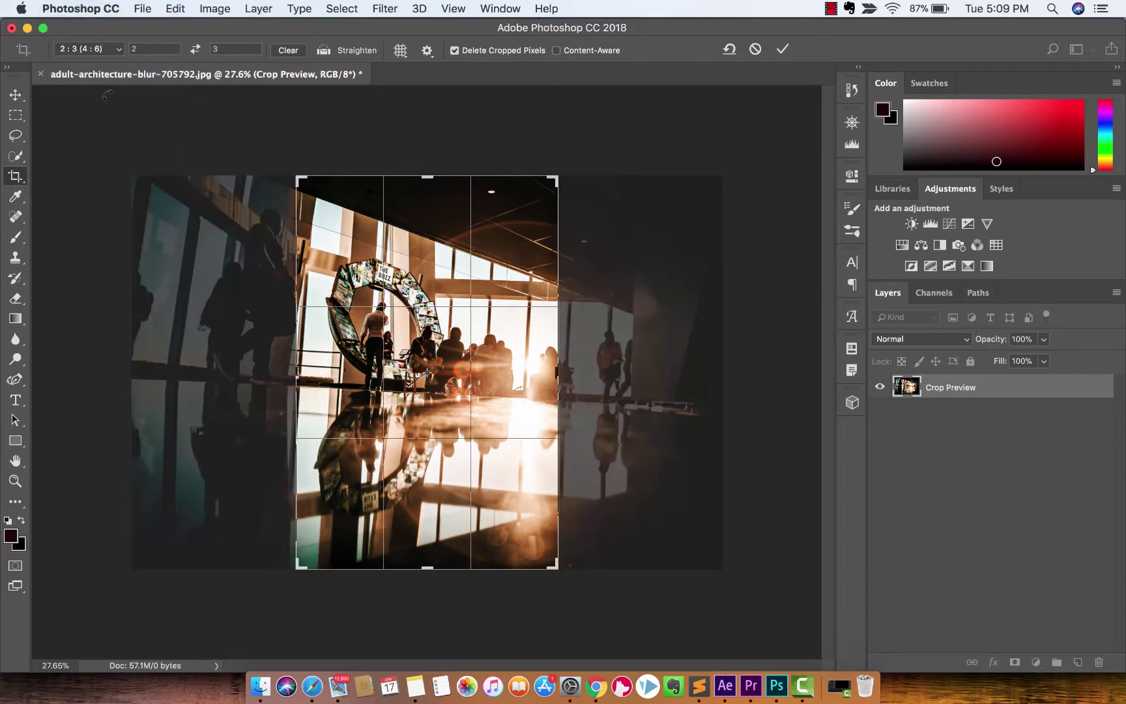
{"action": "left_click", "coordinate": [455, 50]}
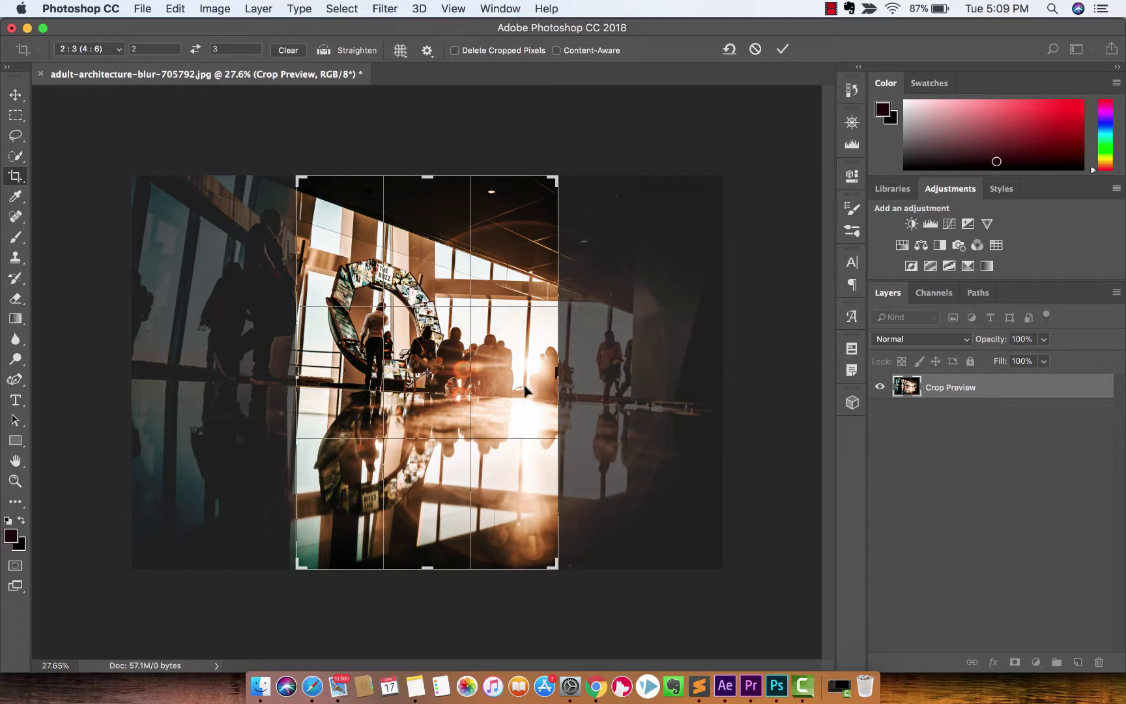
Commit the 2:3 crop and slide the photo within it to show the left figures, flush to the top.
{"action": "key", "text": "Return"}
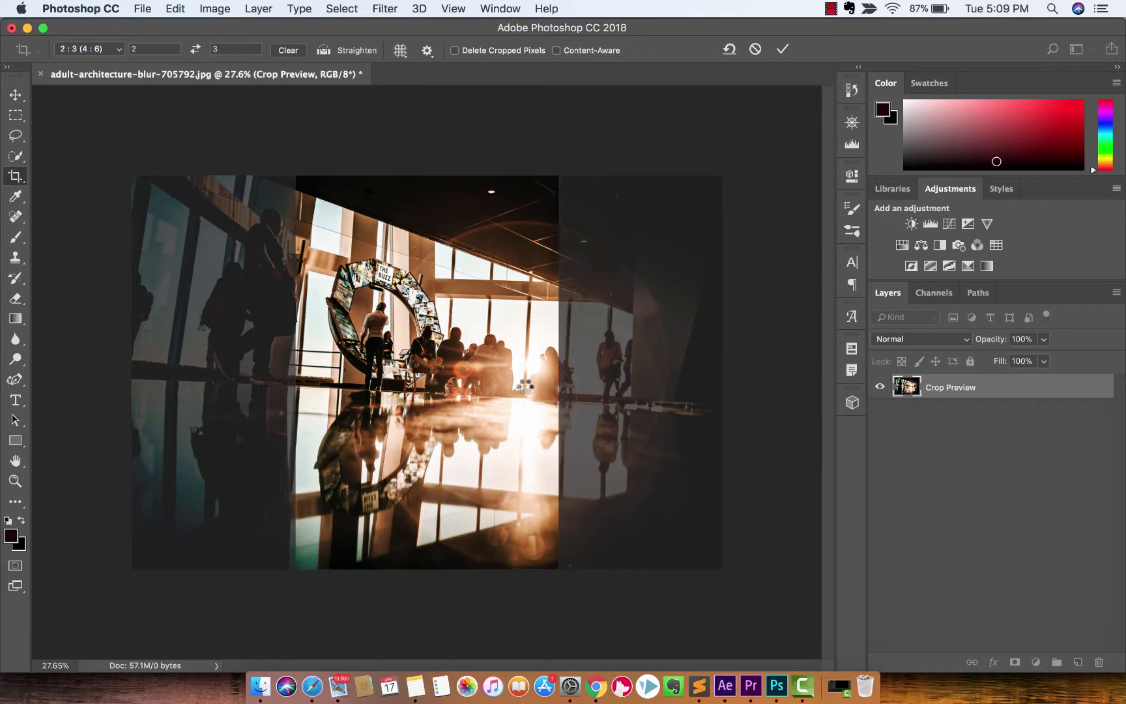
{"action": "key", "text": "v"}
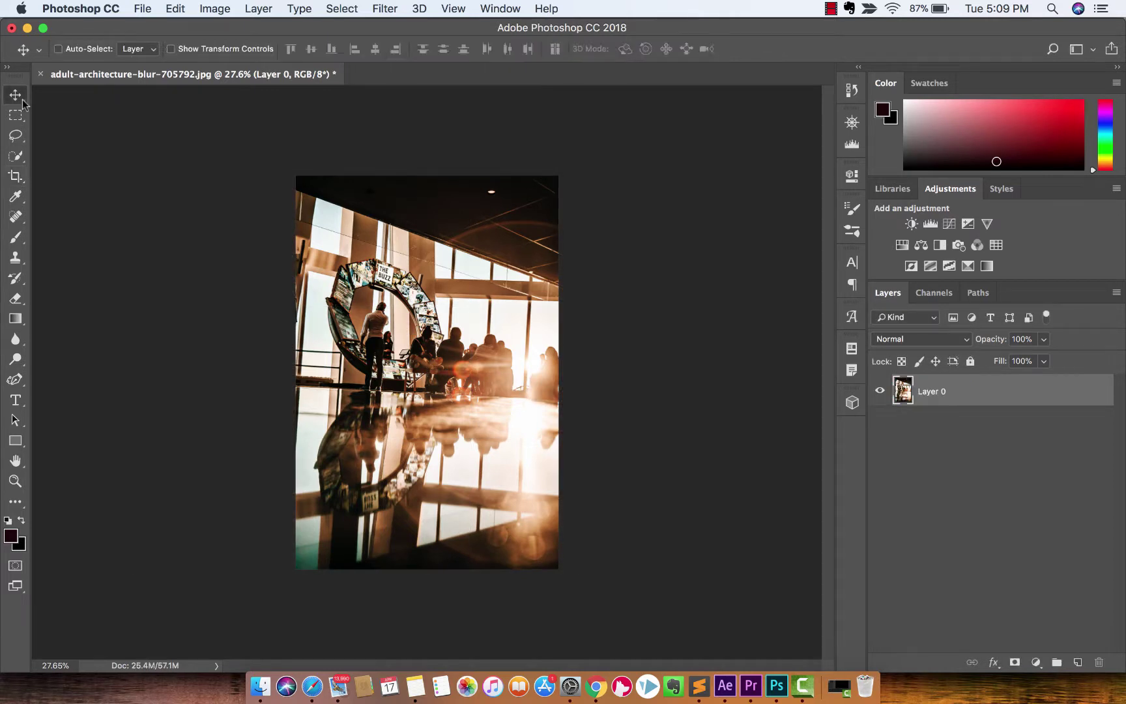
{"action": "left_click_drag", "start_coordinate": [449, 357], "coordinate": [511, 358]}
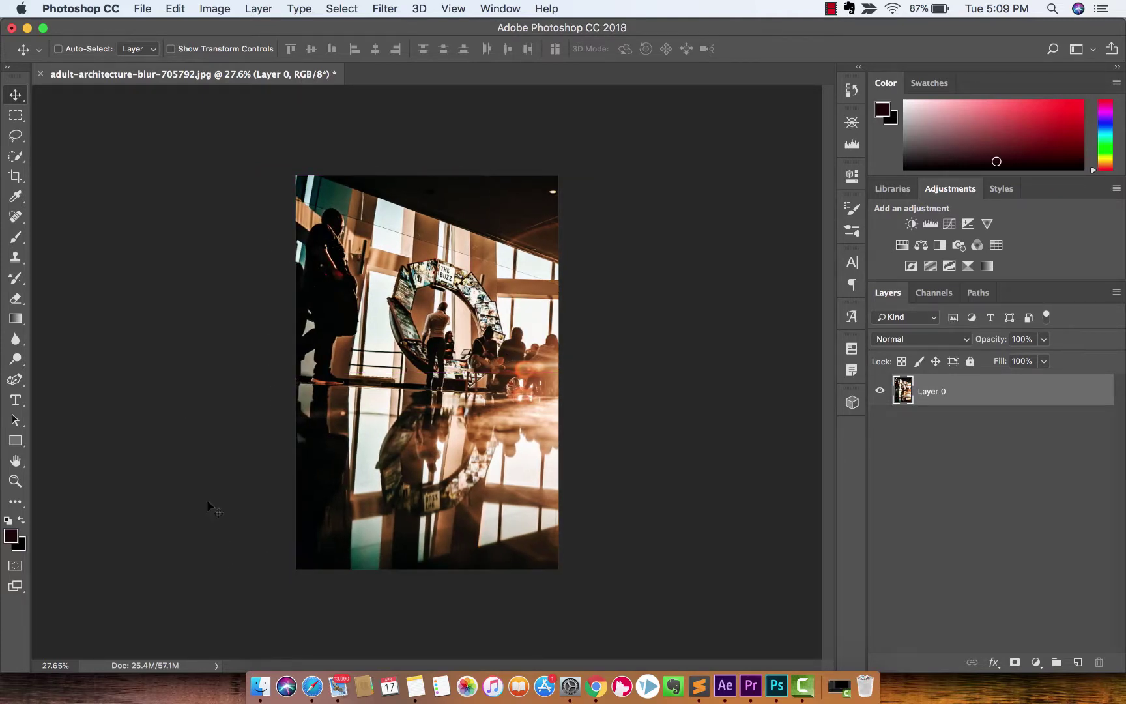
{"action": "left_click_drag", "start_coordinate": [469, 323], "coordinate": [338, 334]}
{"action": "left_click_drag", "start_coordinate": [336, 384], "coordinate": [467, 368]}
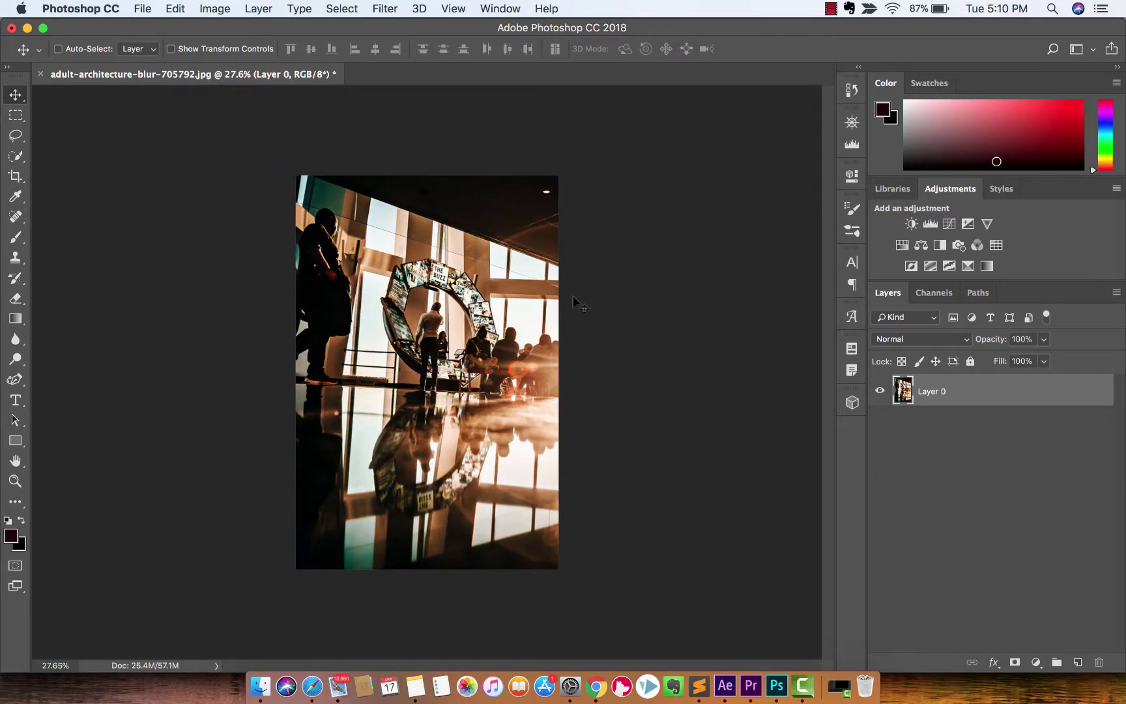
Revert to the Make Layer state in the History panel, then deselect Layer 0.
{"action": "left_click", "coordinate": [490, 6]}
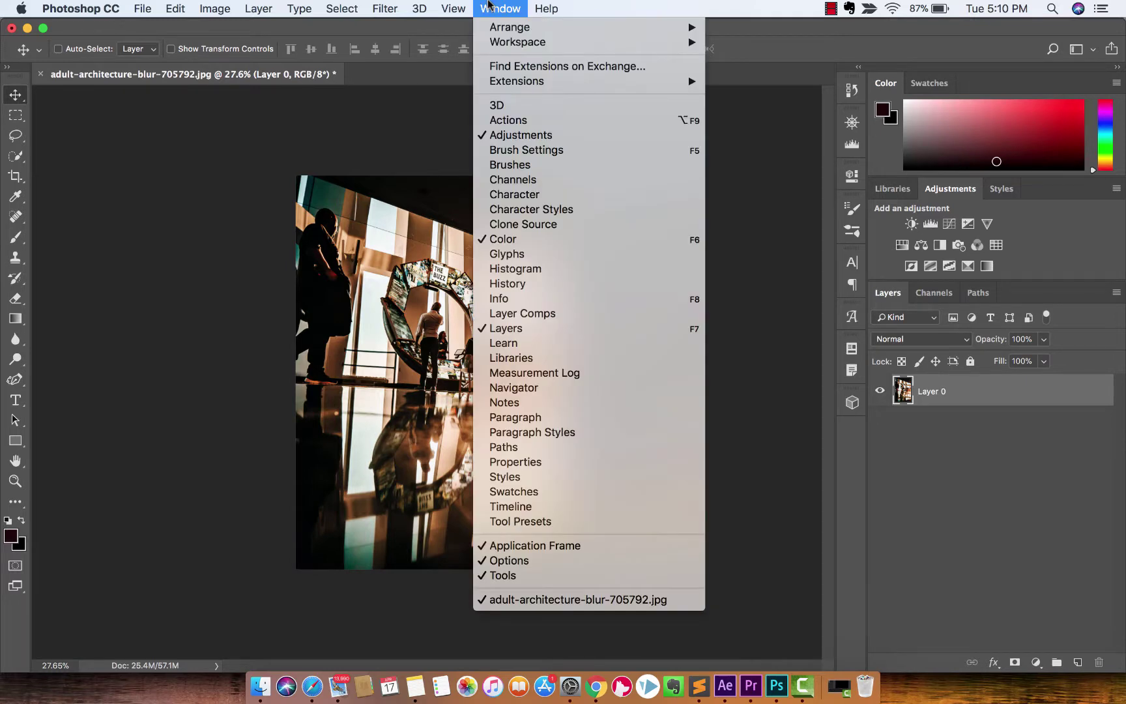
{"action": "mouse_move", "coordinate": [511, 43]}
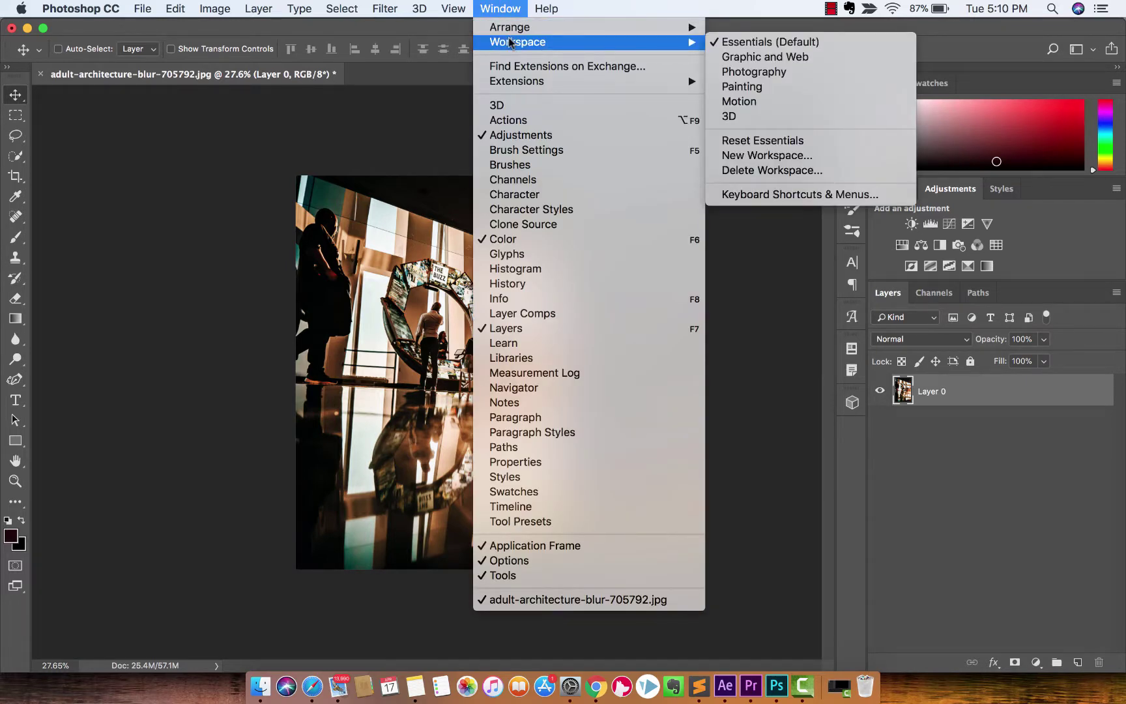
{"action": "left_click", "coordinate": [507, 9]}
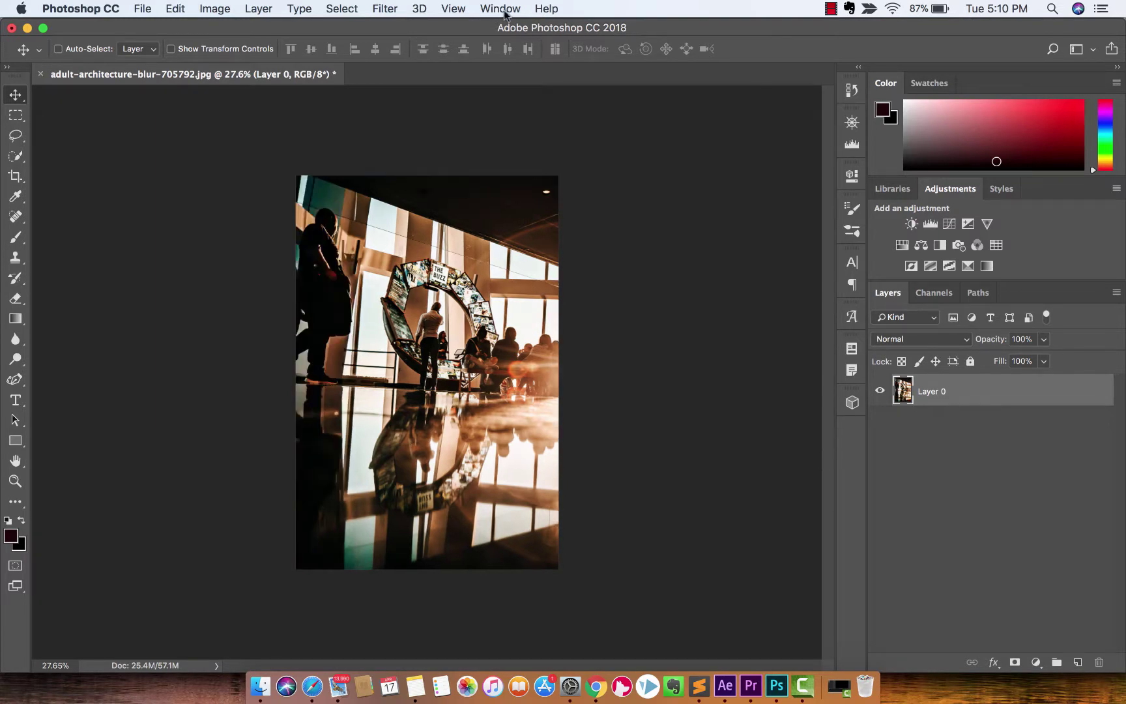
{"action": "left_click", "coordinate": [502, 9]}
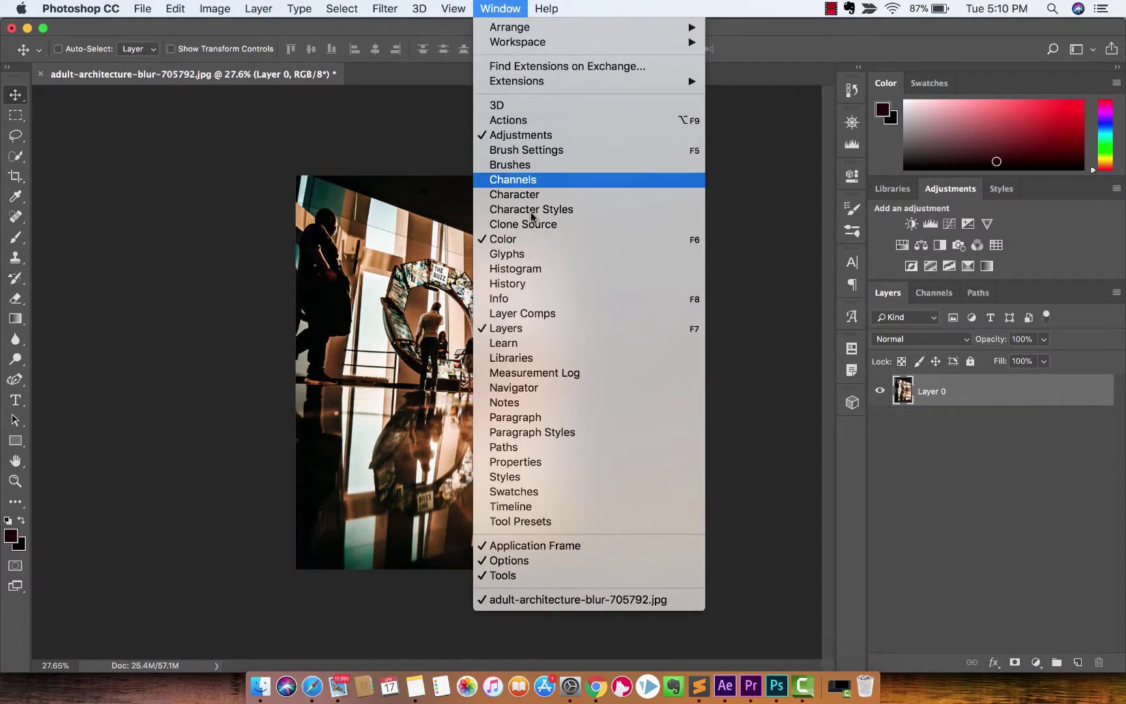
{"action": "left_click", "coordinate": [525, 284]}
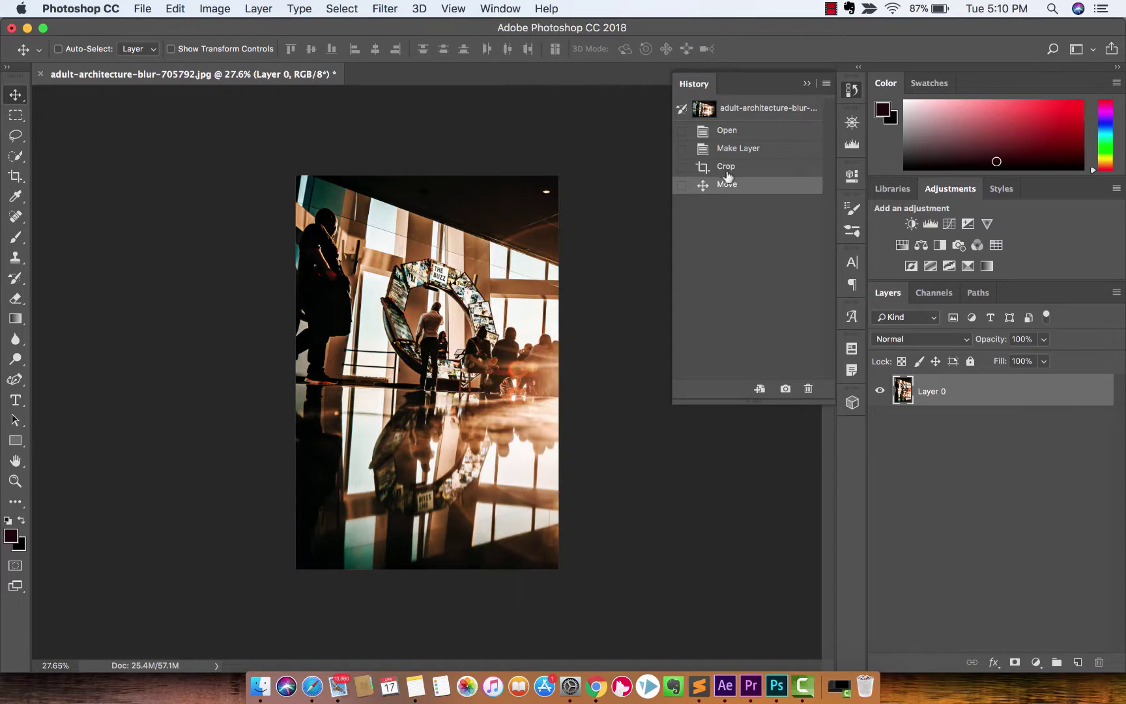
{"action": "left_click", "coordinate": [735, 151]}
{"action": "left_click", "coordinate": [806, 83]}
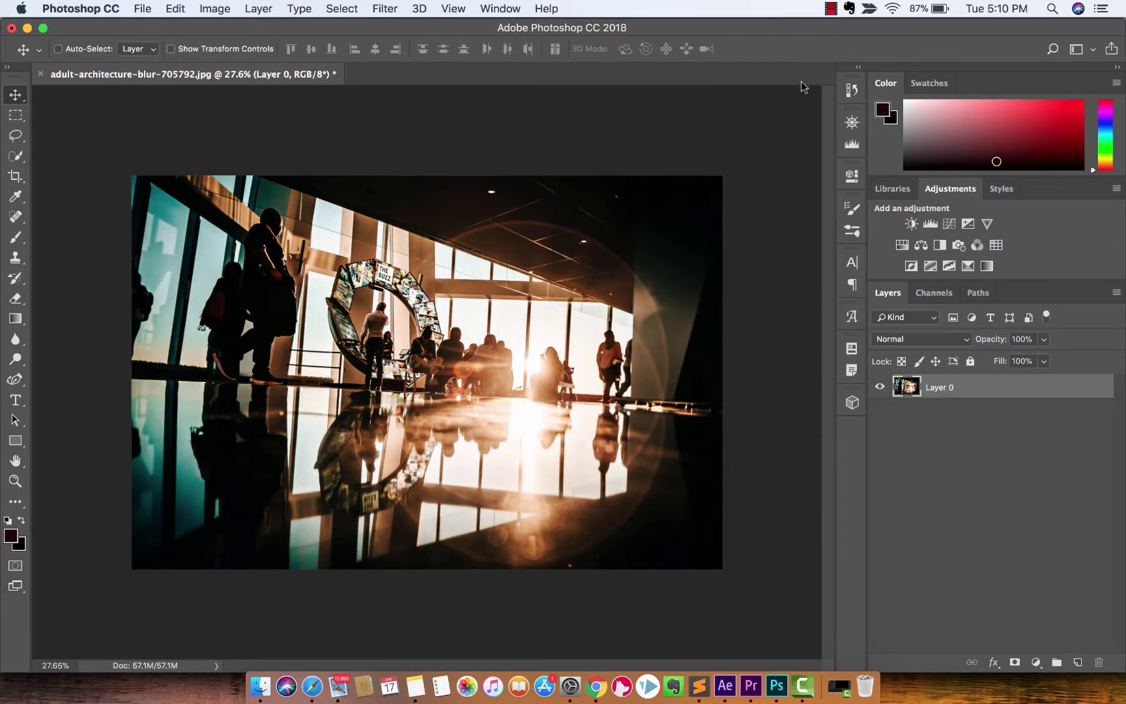
{"action": "left_click", "coordinate": [929, 435]}
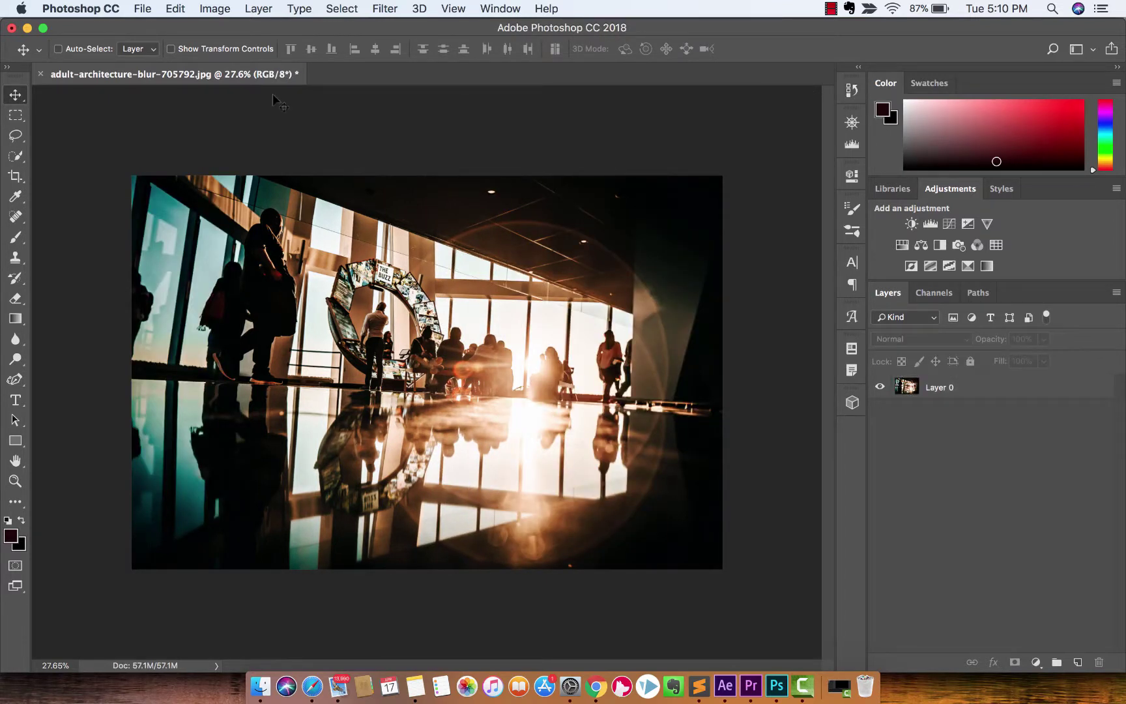
Start a new crop with the Original Ratio preset spanning the whole photo.
{"action": "left_click", "coordinate": [19, 181]}
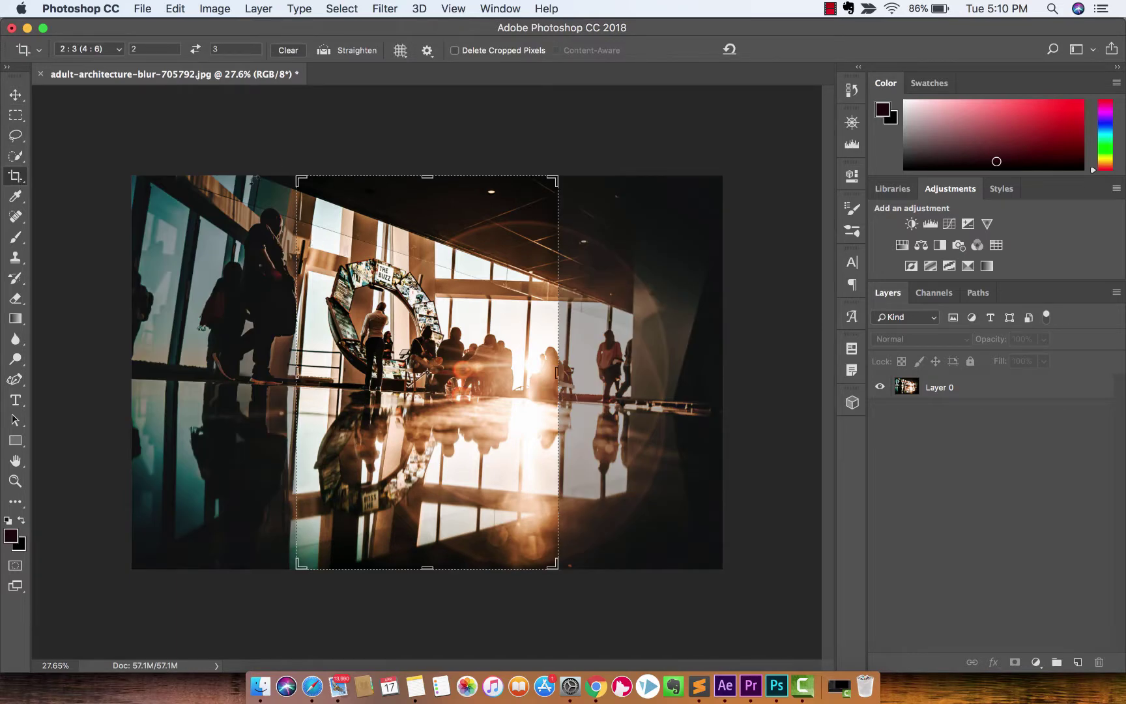
{"action": "left_click", "coordinate": [119, 50]}
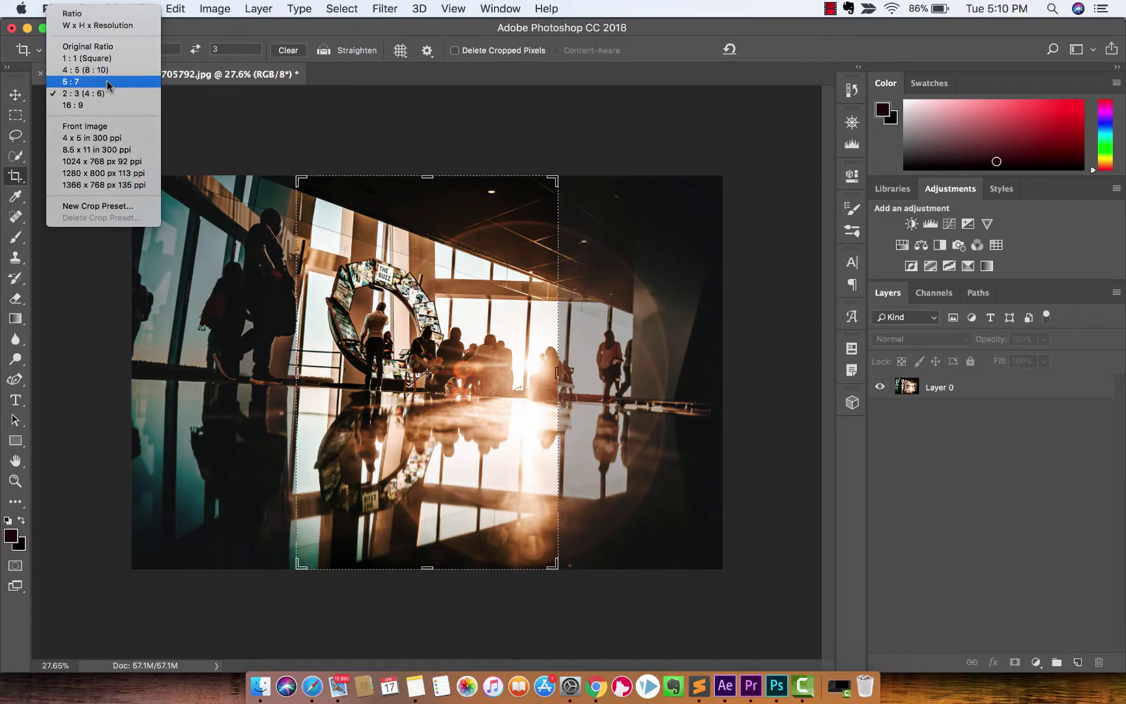
{"action": "left_click", "coordinate": [103, 44]}
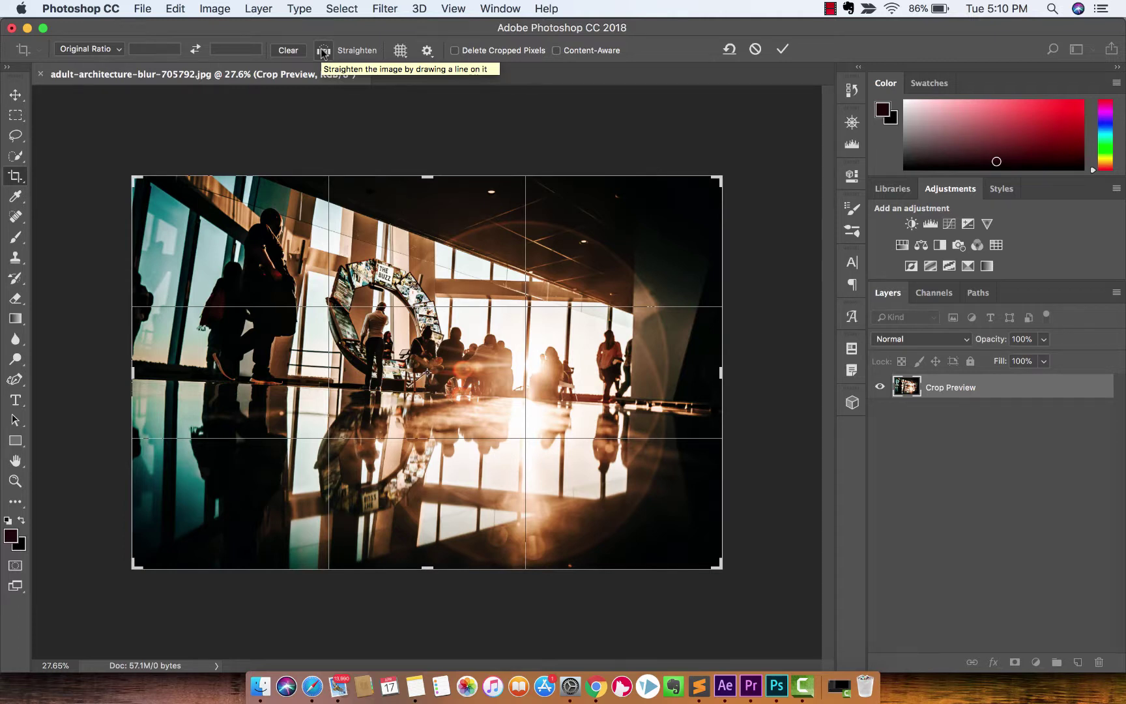
Straighten the photo by drawing a reference line that rotates it about 22.3° within the crop.
{"action": "left_click", "coordinate": [323, 51]}
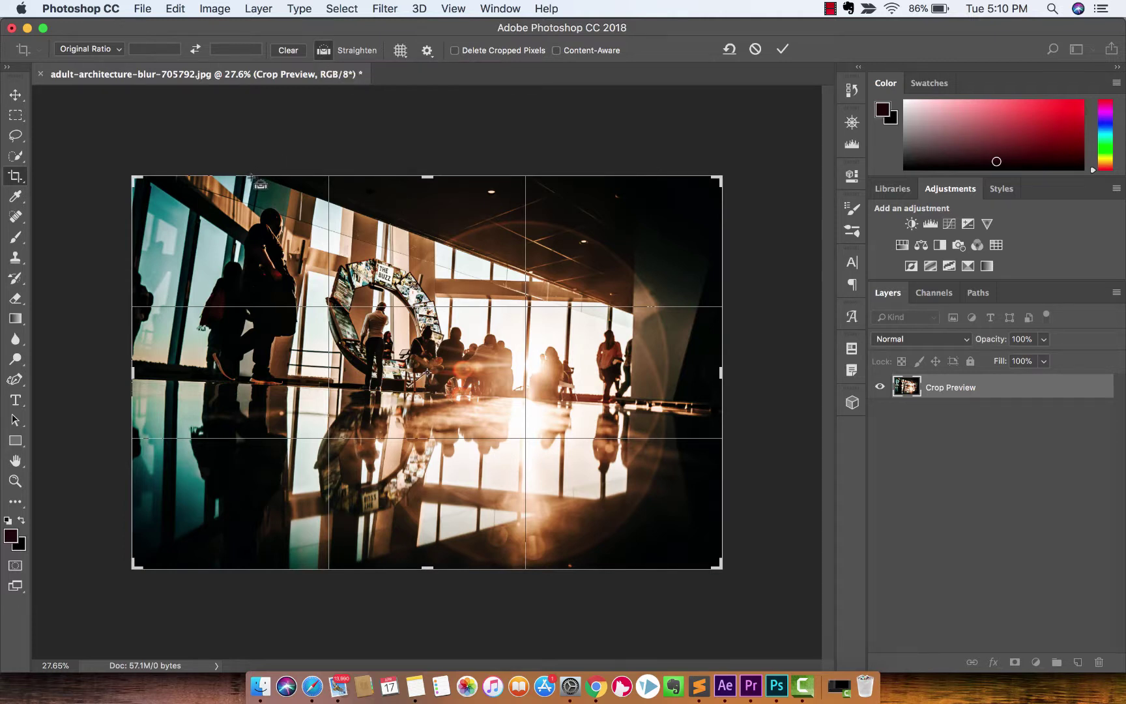
{"action": "left_click_drag", "start_coordinate": [268, 208], "coordinate": [599, 363]}
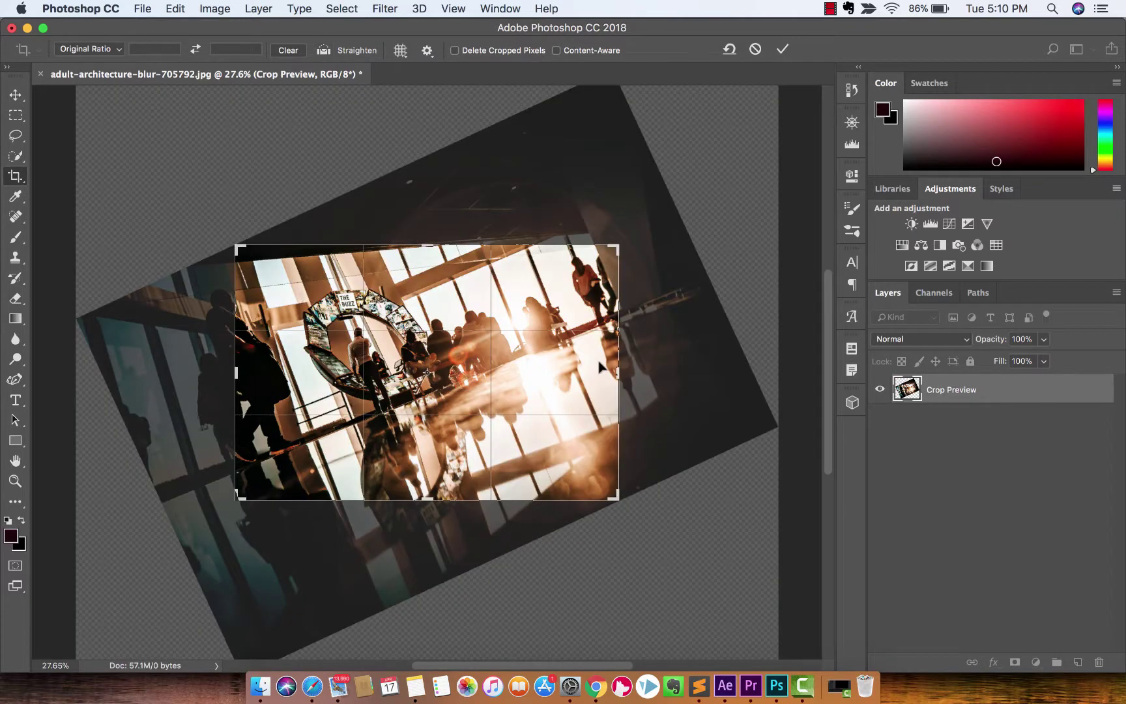